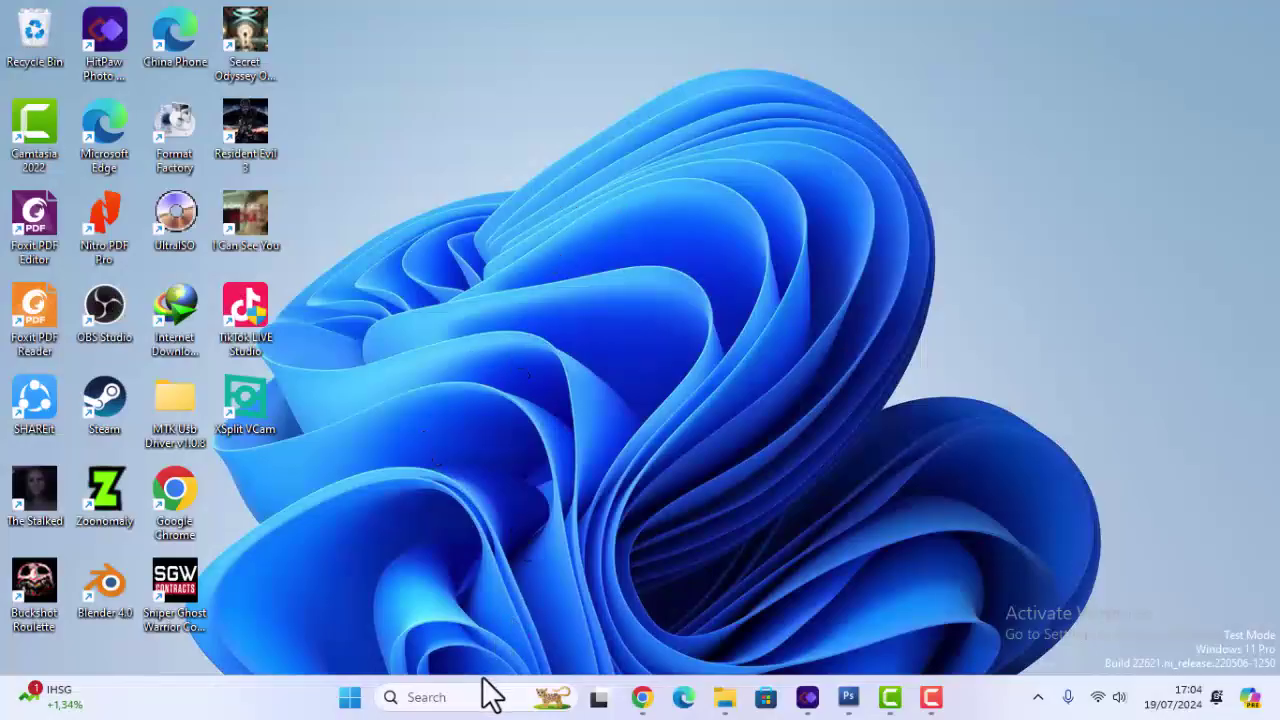
# Launch Excel from the Start menu's recent apps and create a blank workbook
pyautogui.click(490, 695)
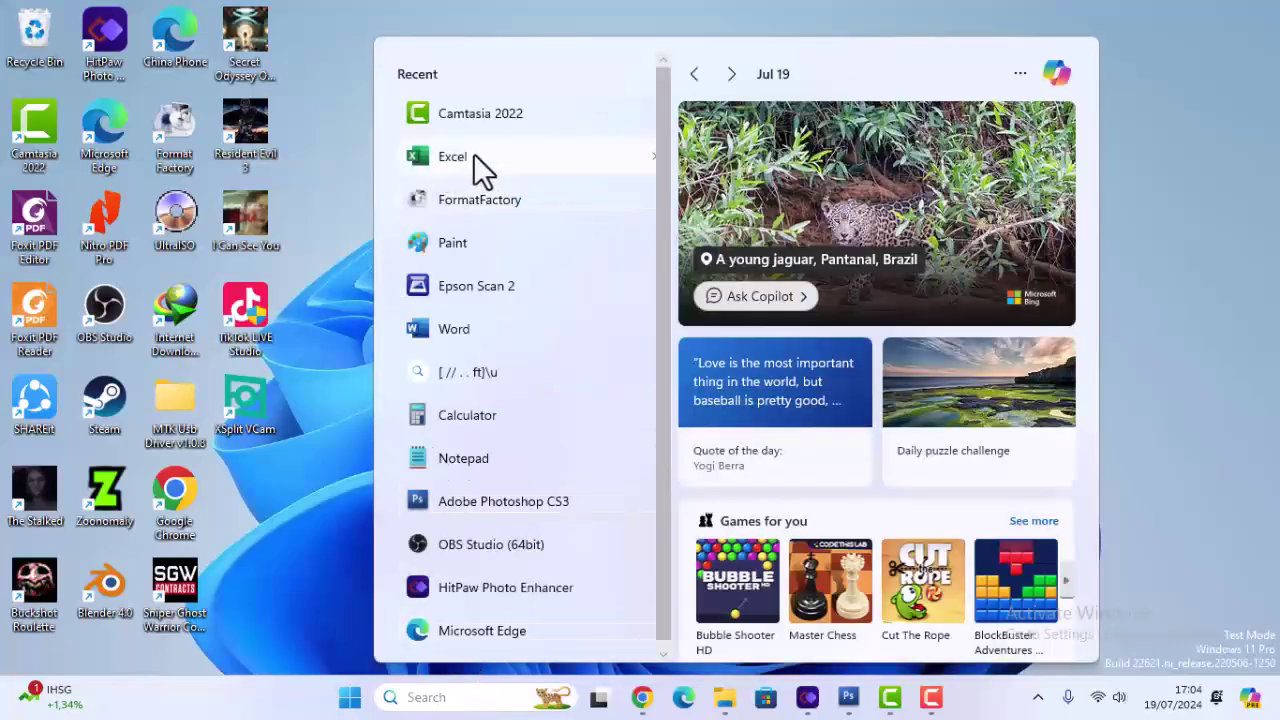
pyautogui.click(473, 158)
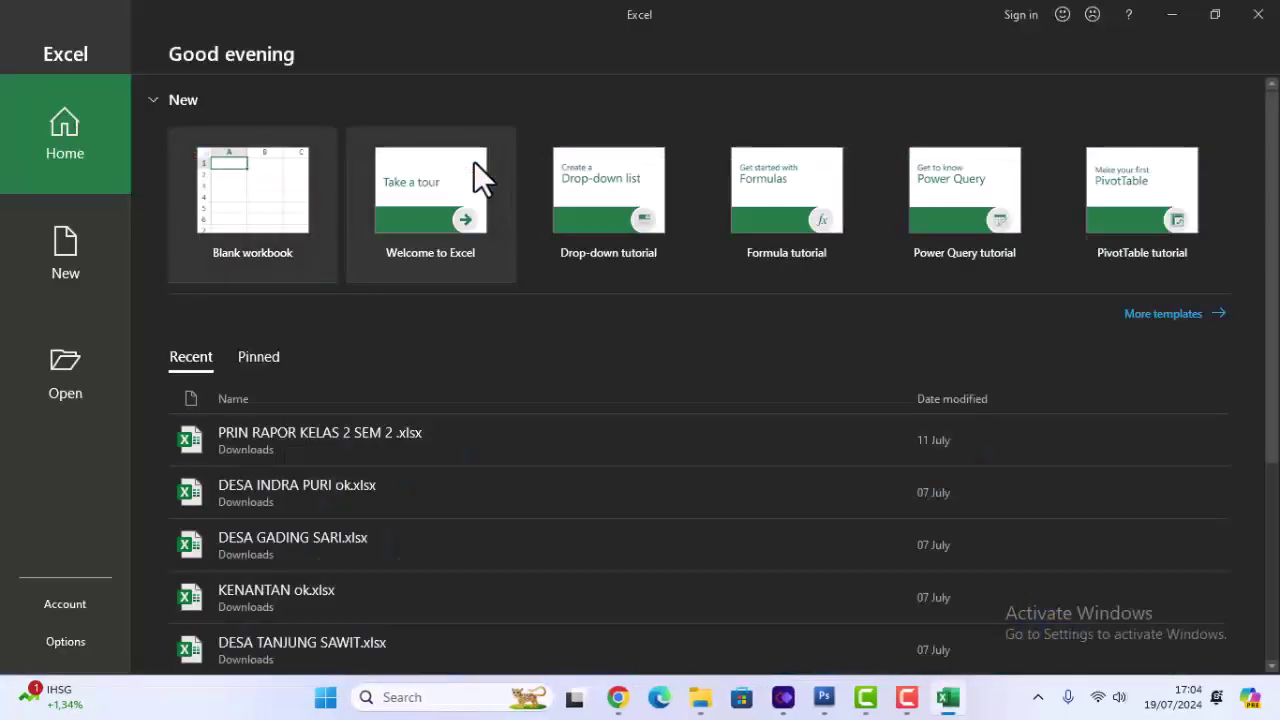
pyautogui.click(252, 203)
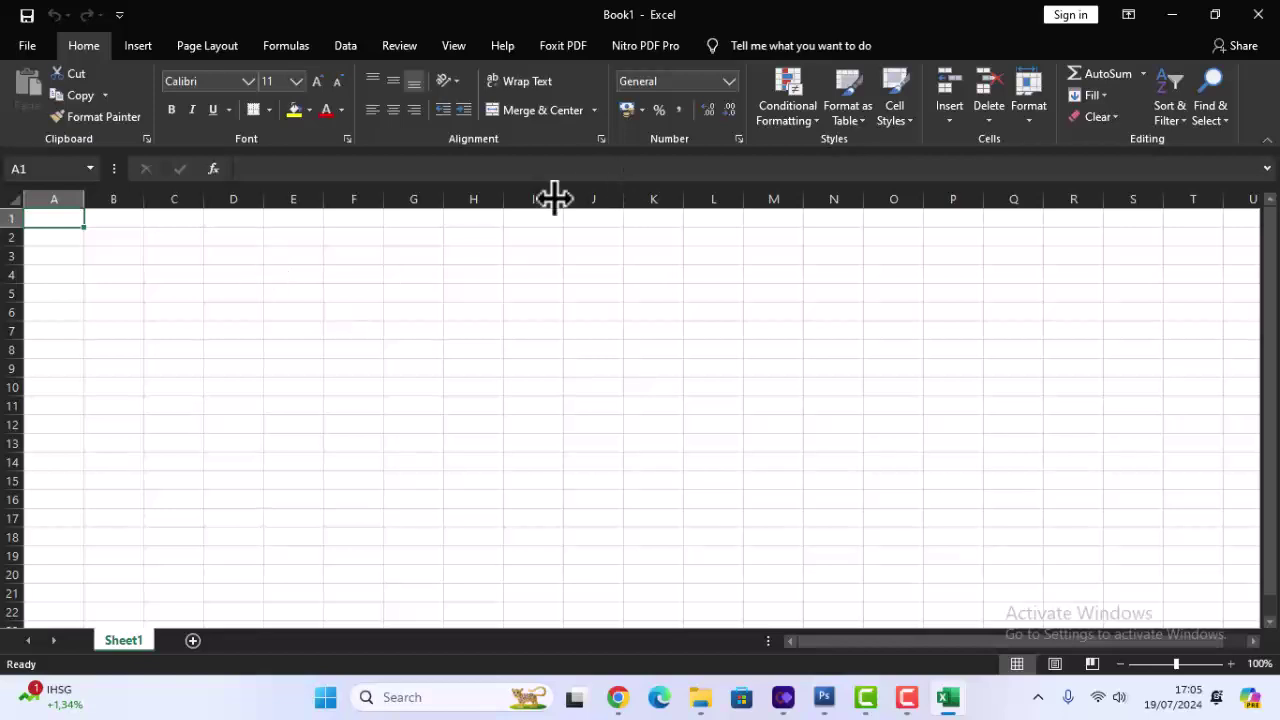
pyautogui.click(31, 50)
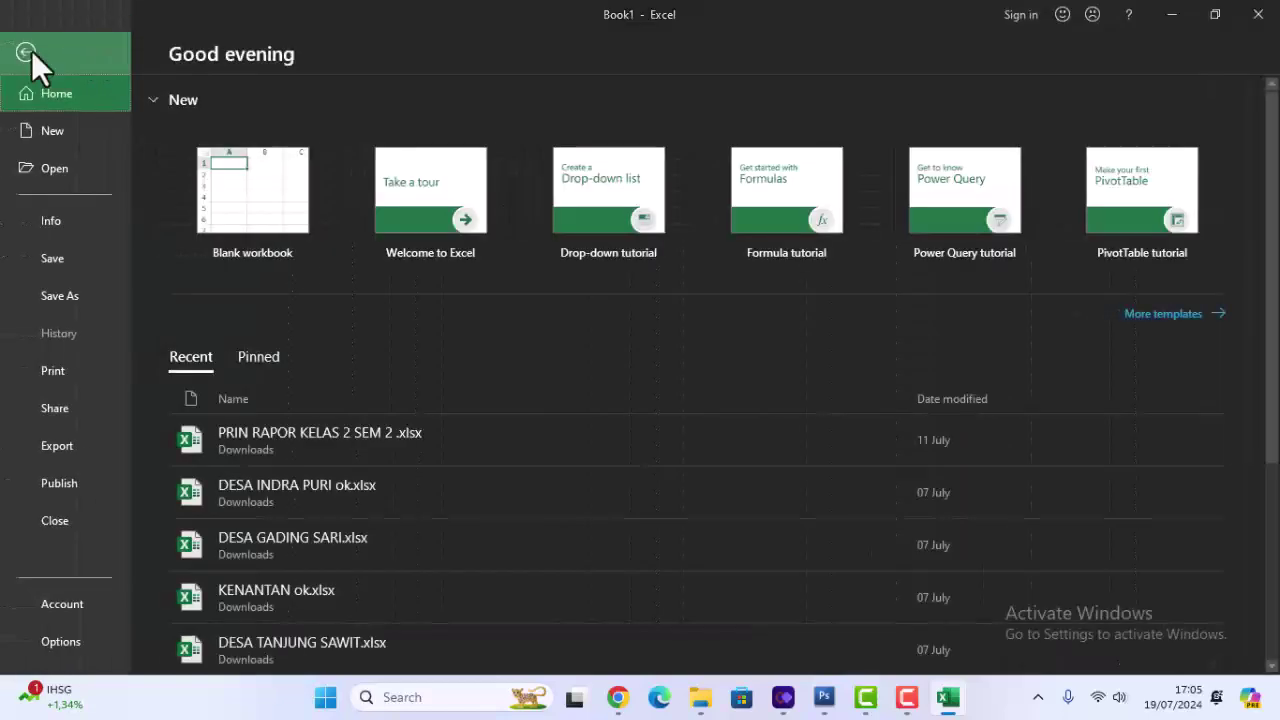
pyautogui.click(82, 638)
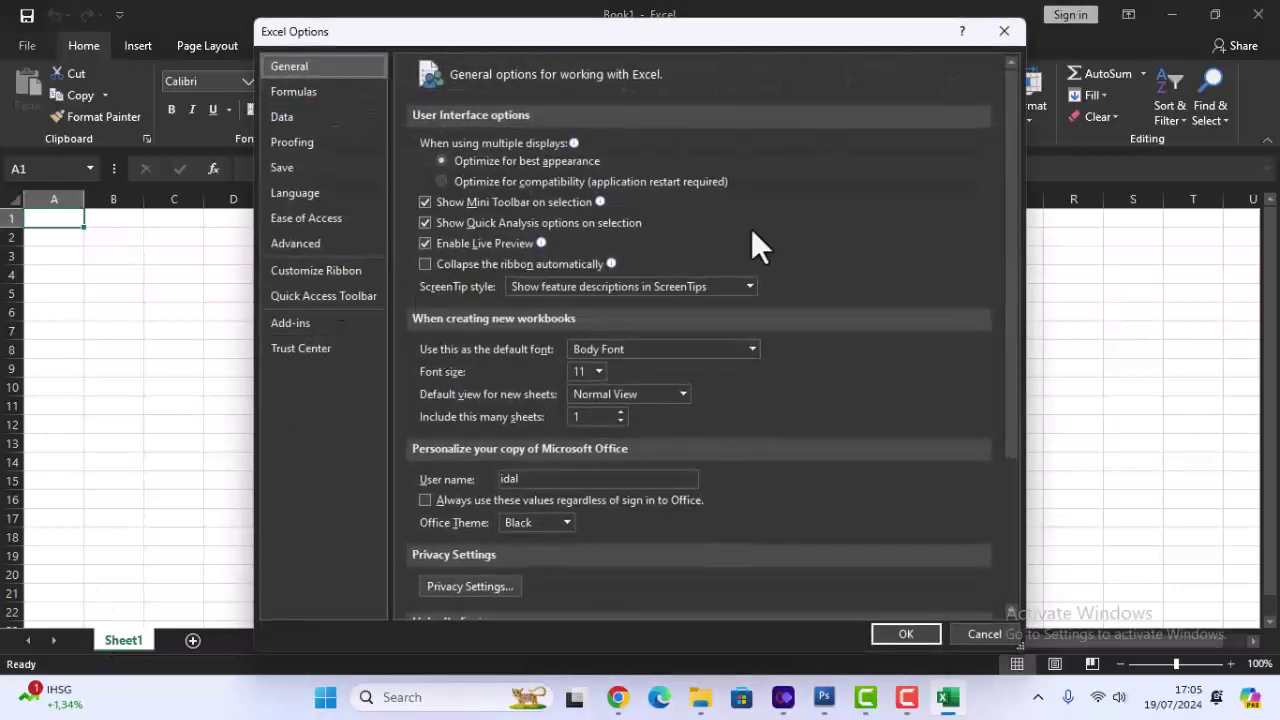
pyautogui.click(1004, 31)
pyautogui.click(22, 46)
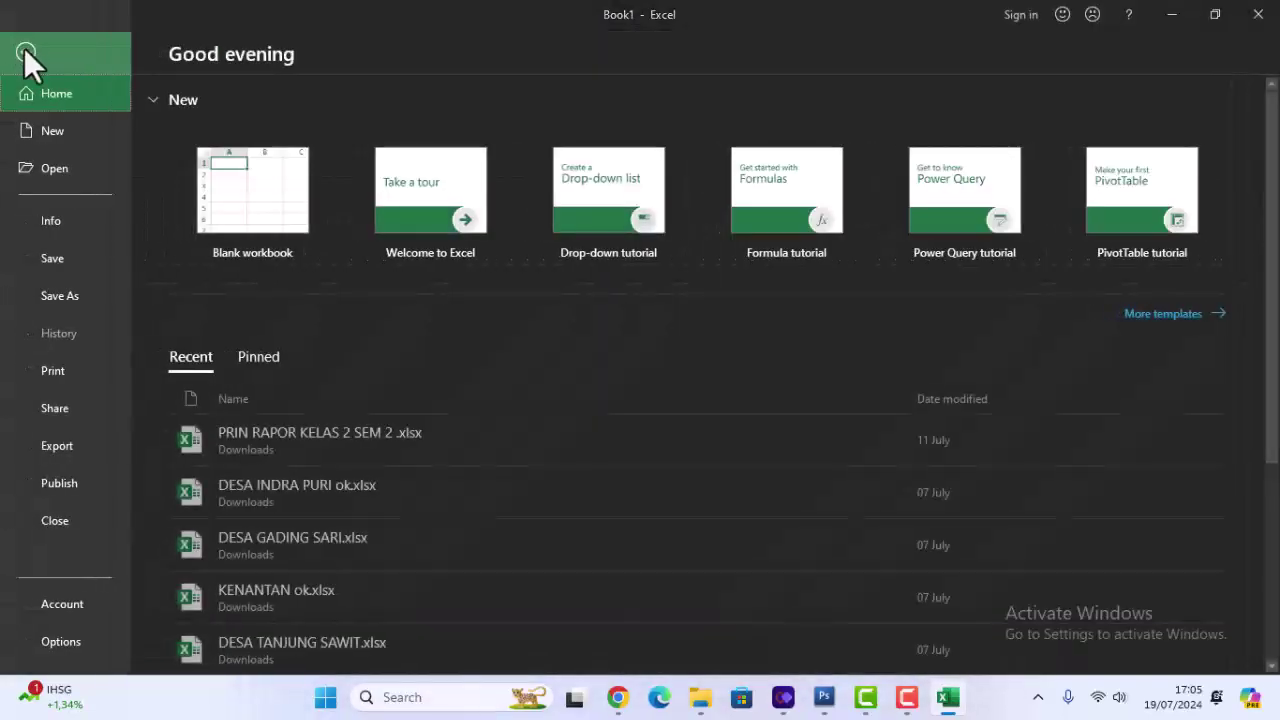
pyautogui.click(96, 607)
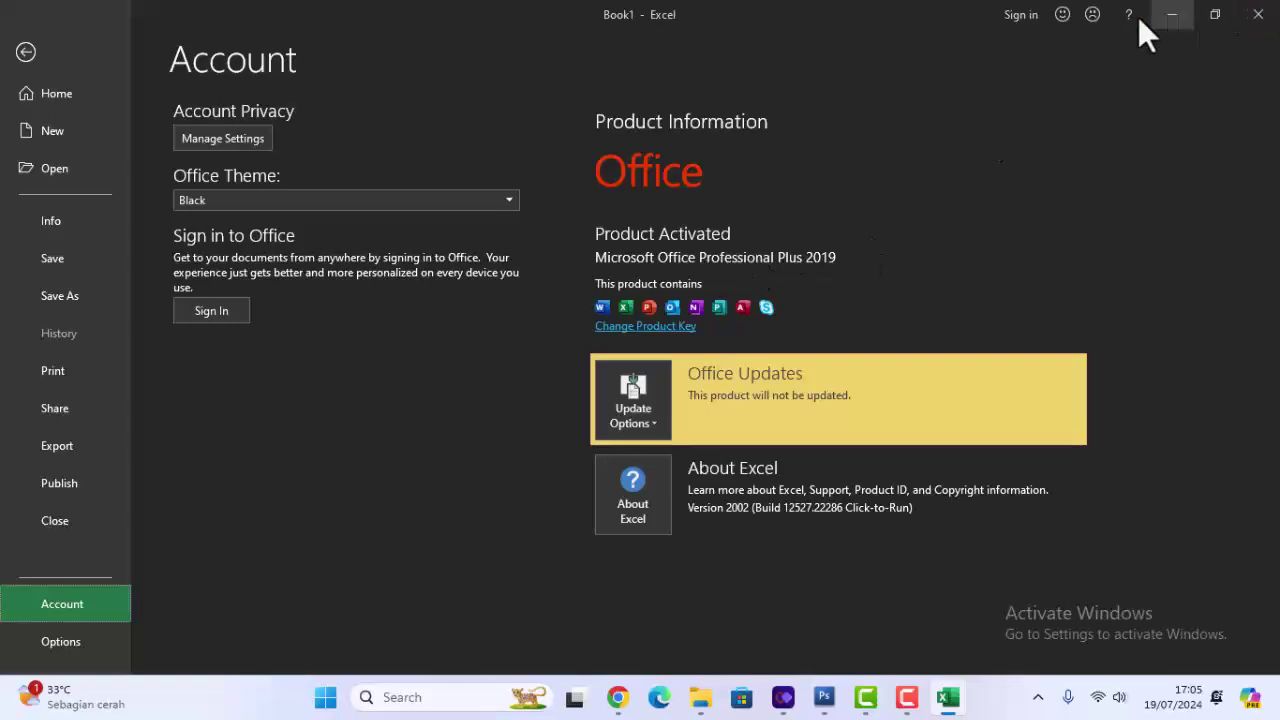
pyautogui.click(26, 52)
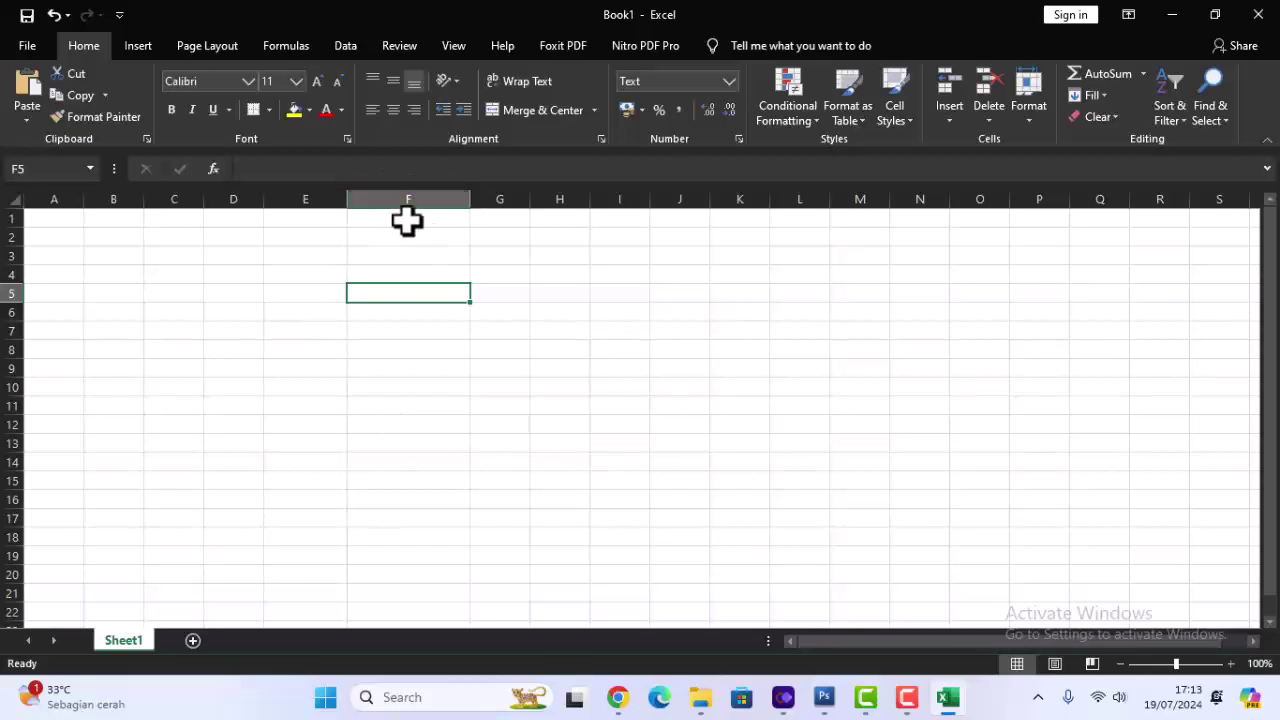
# Format column G as Text and start entering the long number 100000000 in G1
pyautogui.click(507, 196)
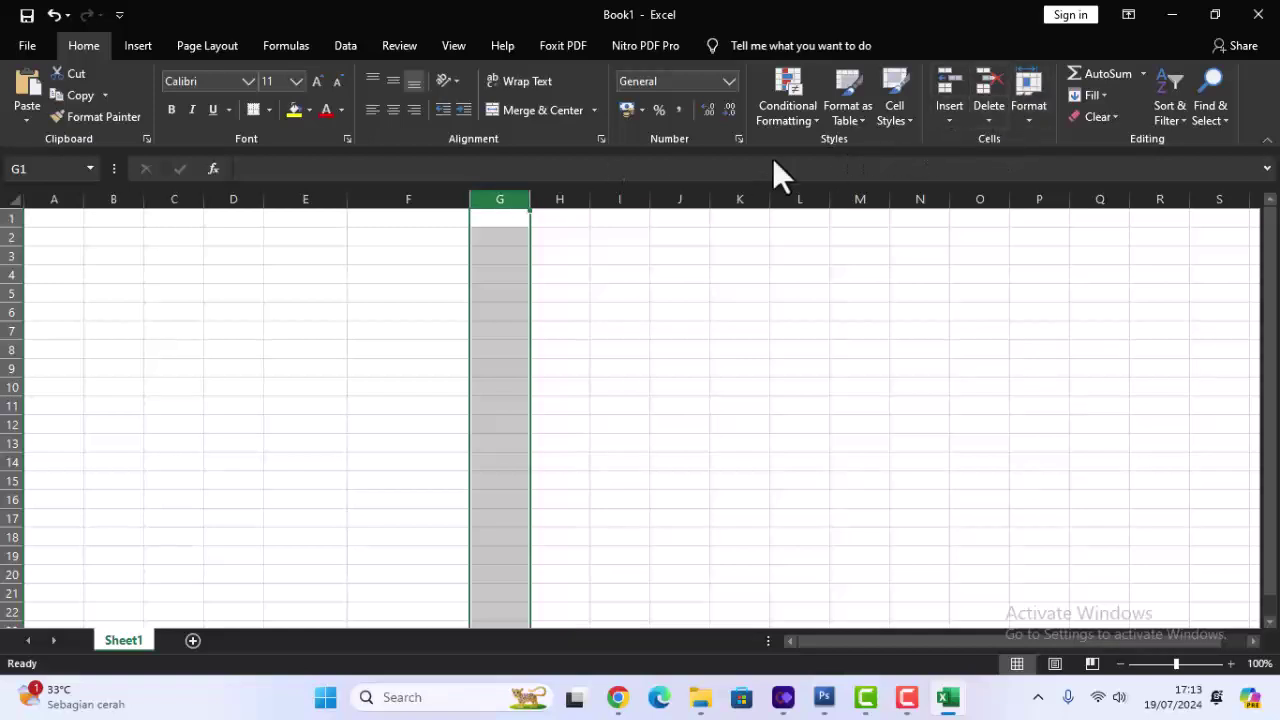
pyautogui.click(1033, 90)
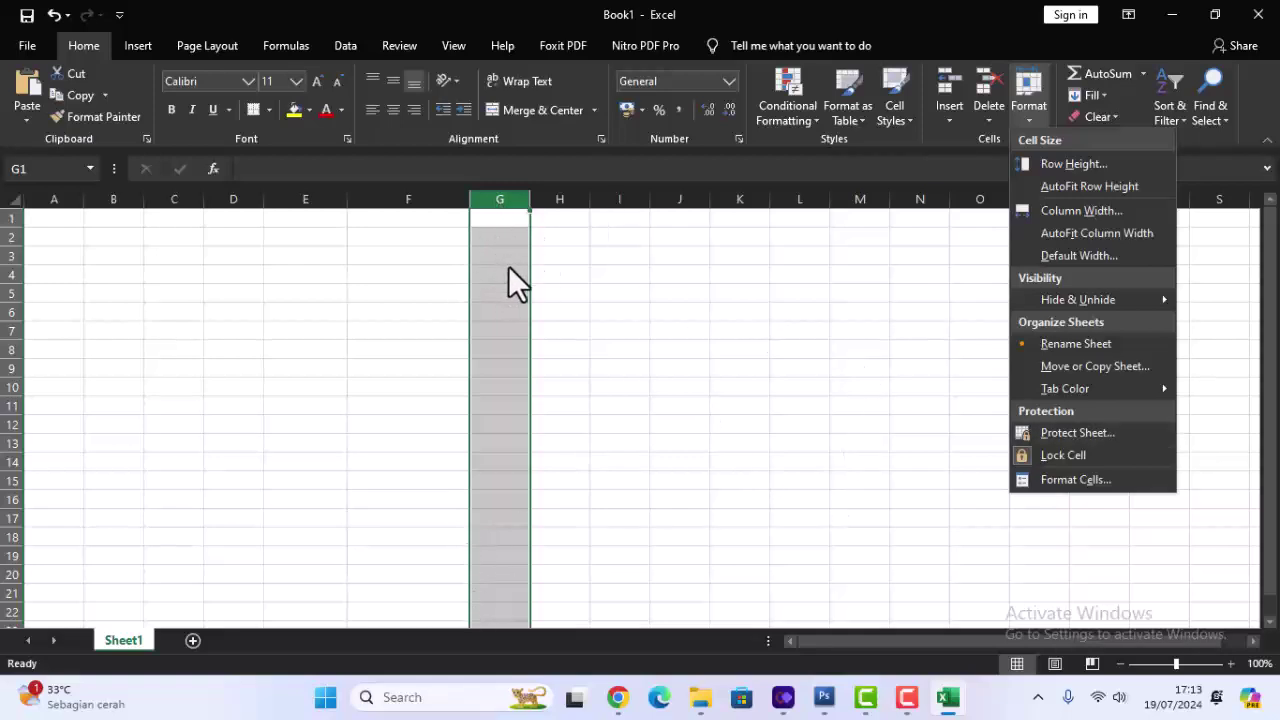
pyautogui.click(1073, 479)
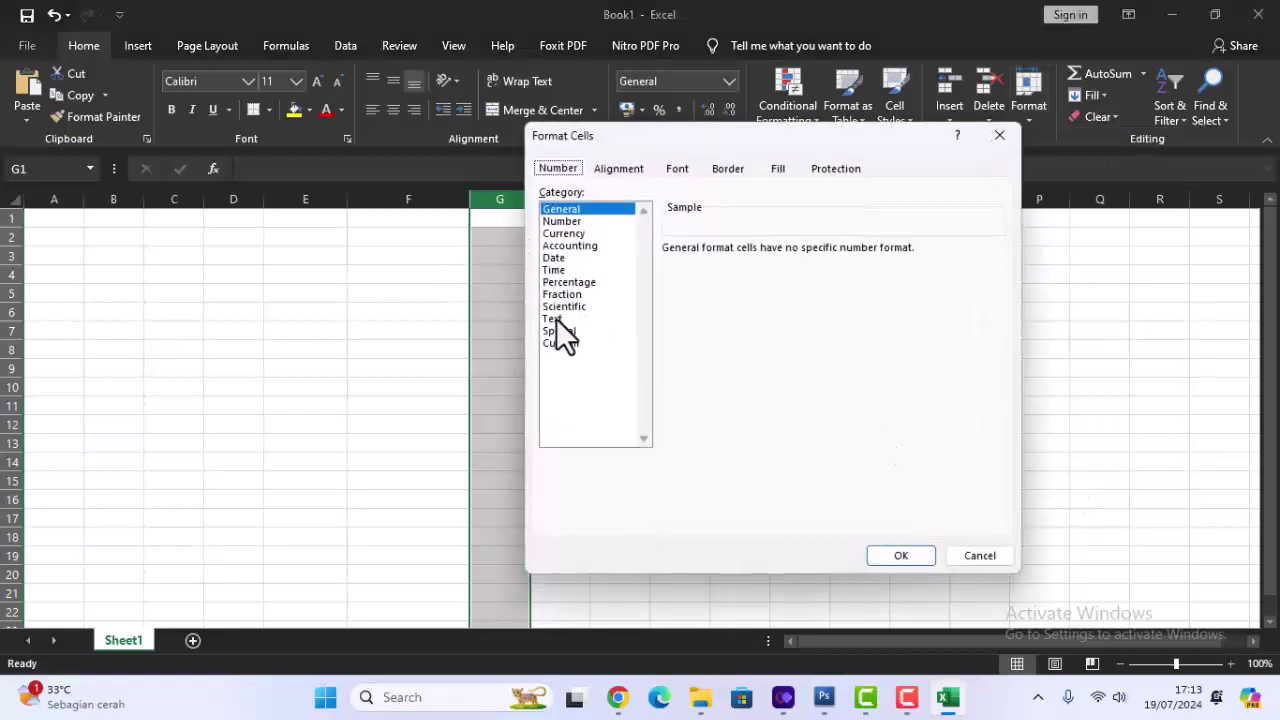
pyautogui.click(556, 319)
pyautogui.press('Return')
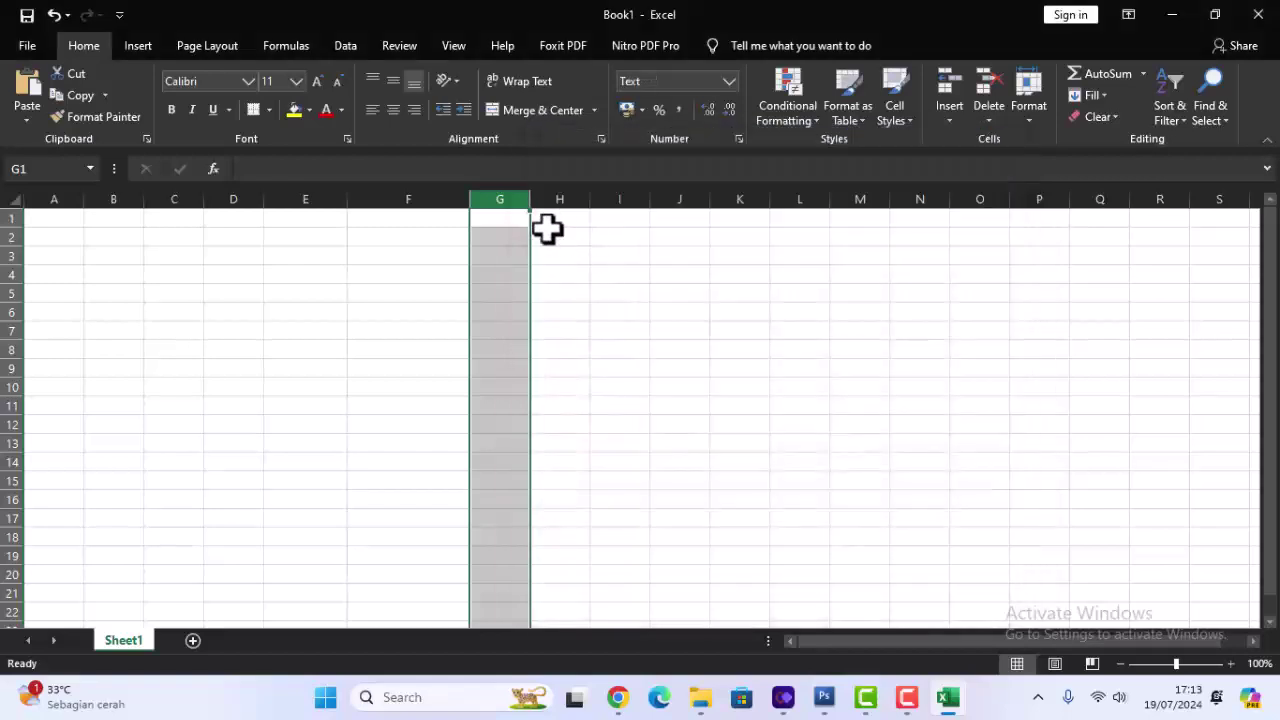
pyautogui.click(497, 220)
pyautogui.write('10000000000000')
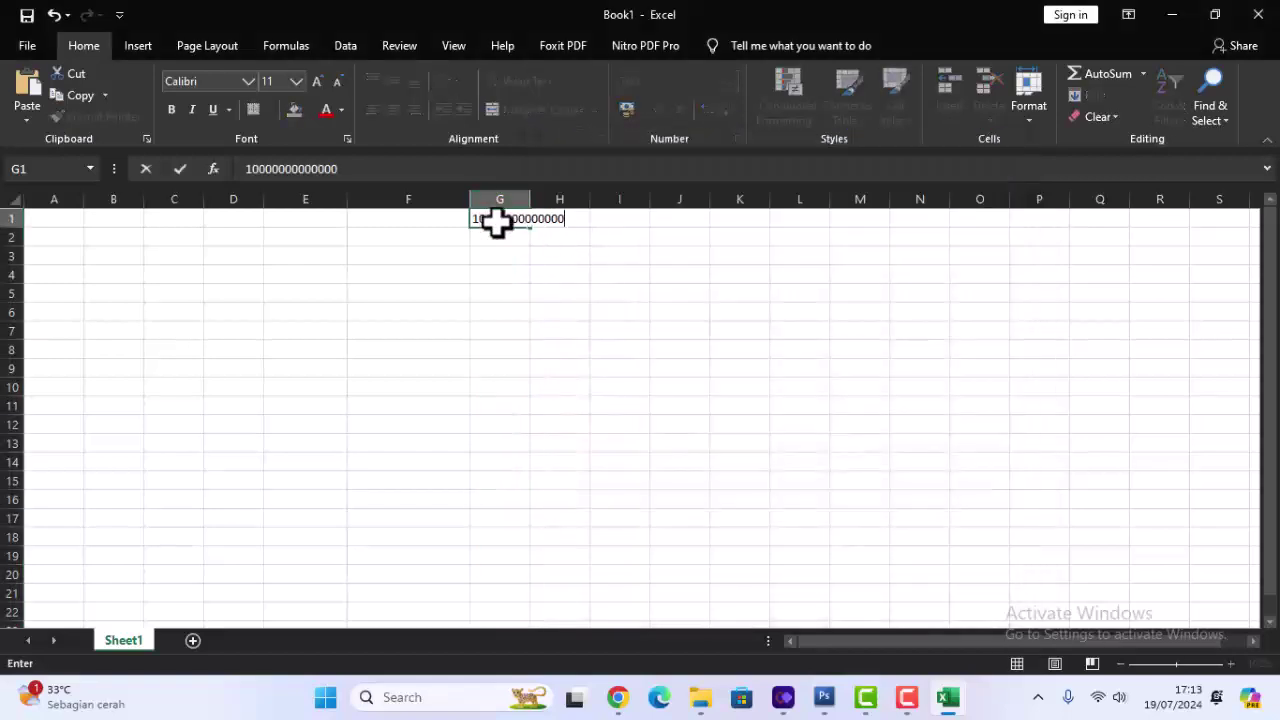
# Finish the G1 entry and enter long numbers in G2 and G3
pyautogui.press('Return')
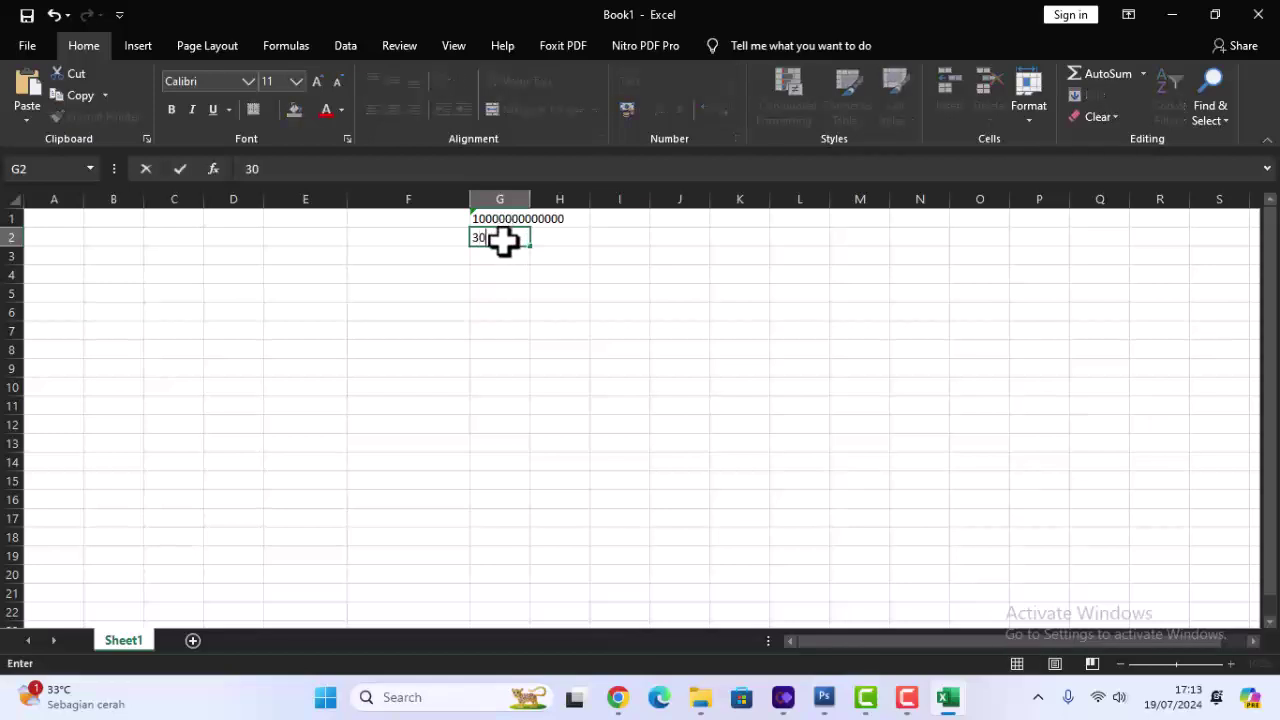
pyautogui.write('00000000000000')
pyautogui.press('Return')
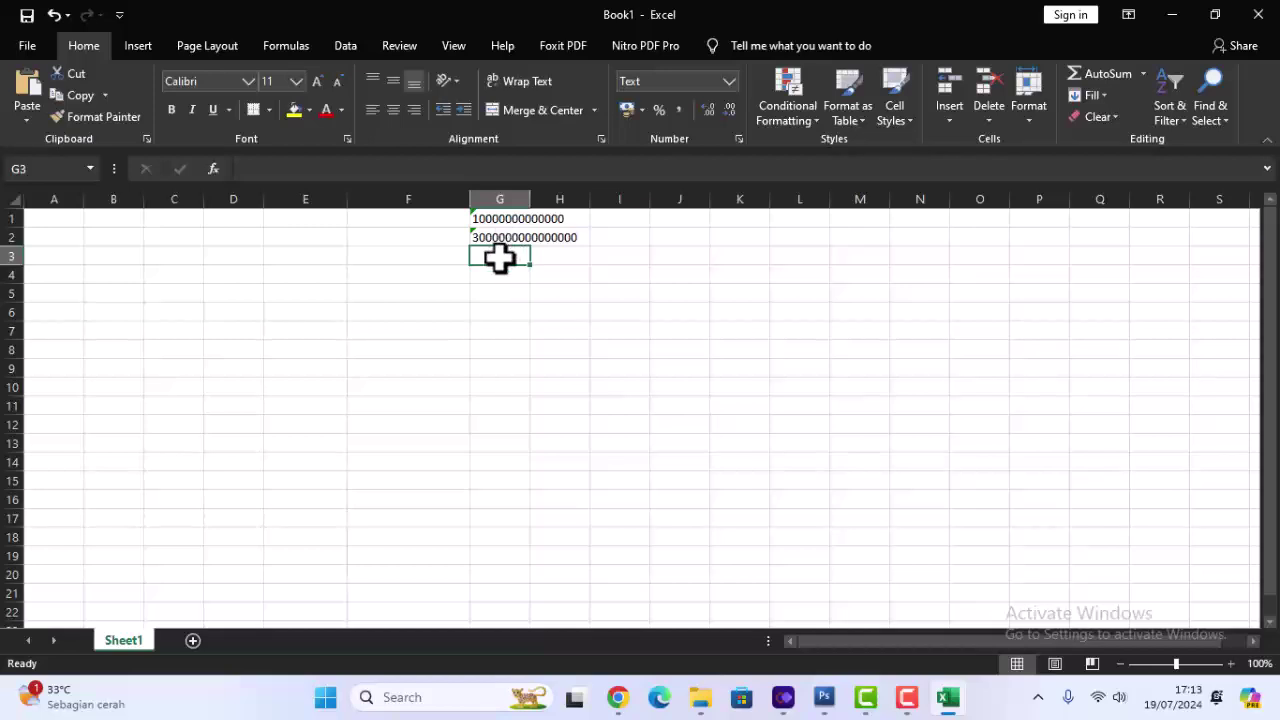
pyautogui.write('000000000000')
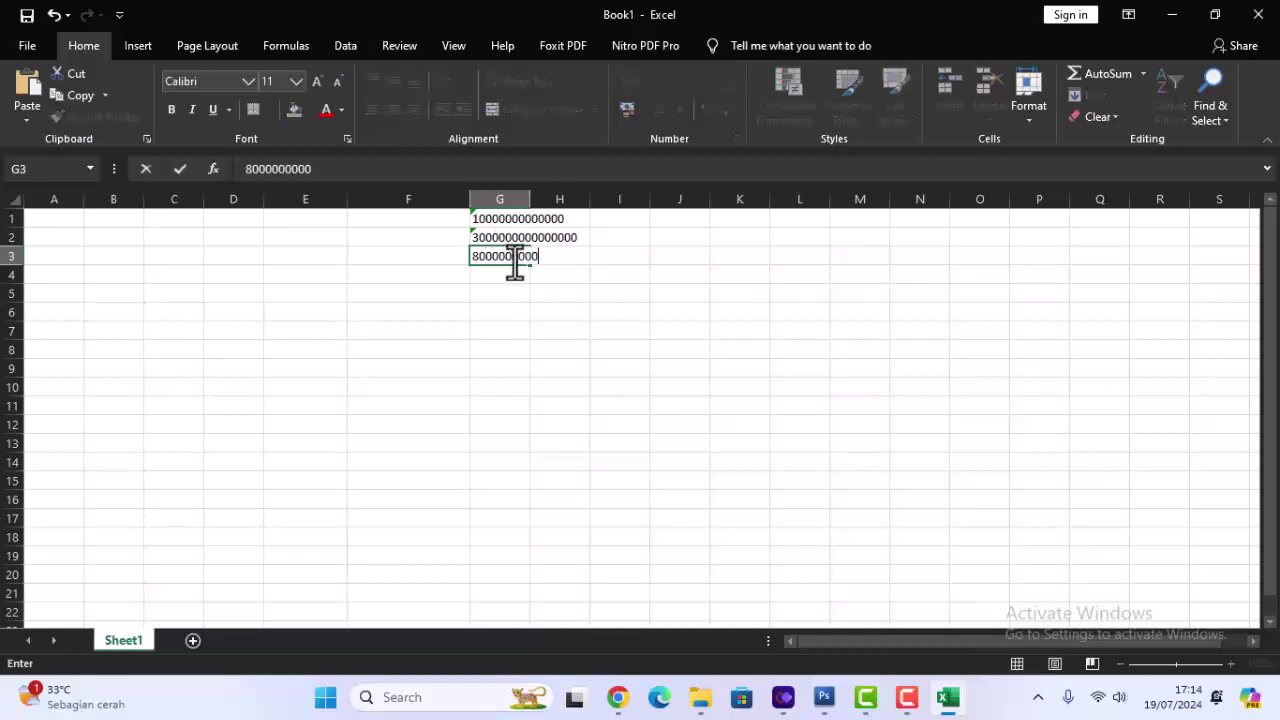
pyautogui.press('Return')
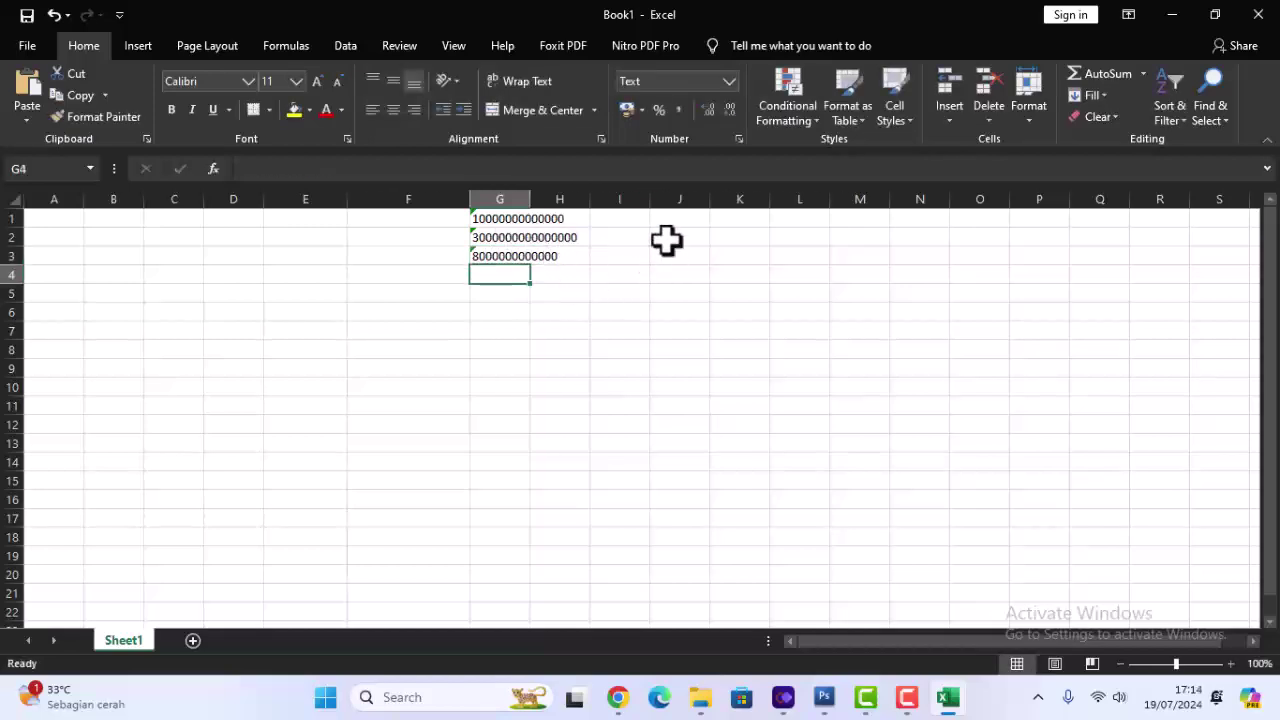
pyautogui.click(672, 220)
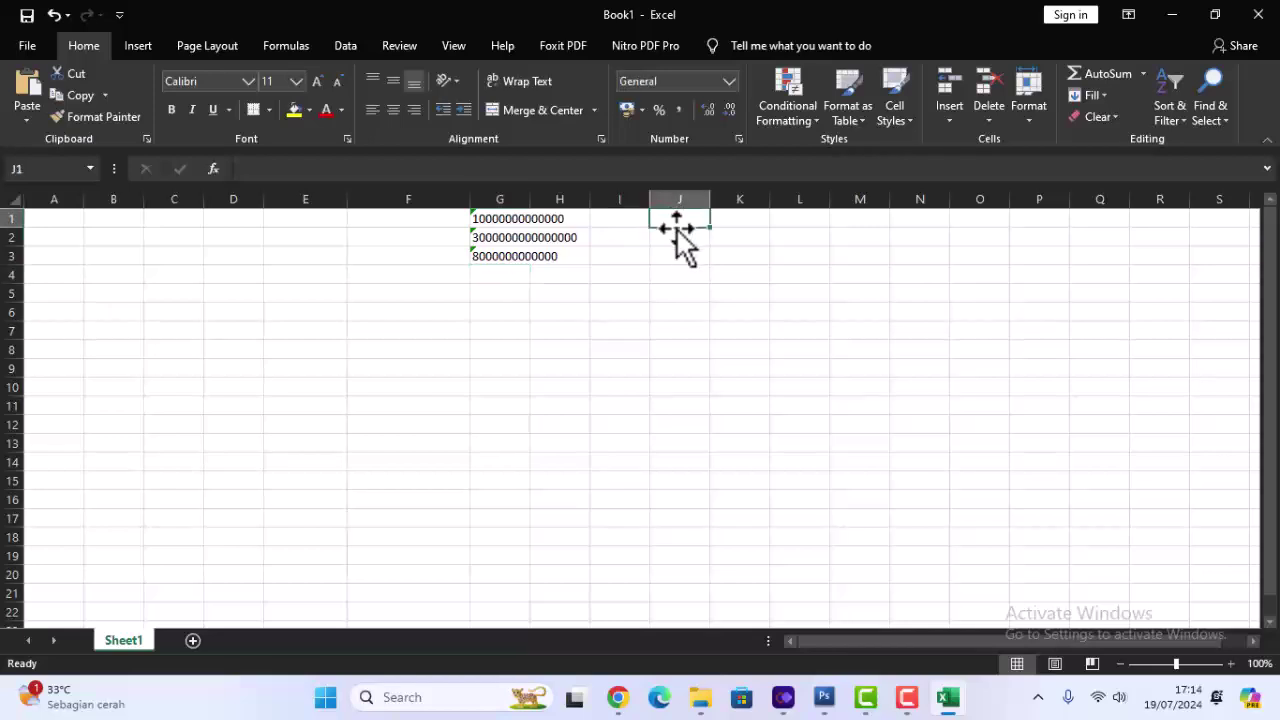
pyautogui.write('7000000000000')
pyautogui.press('Return')
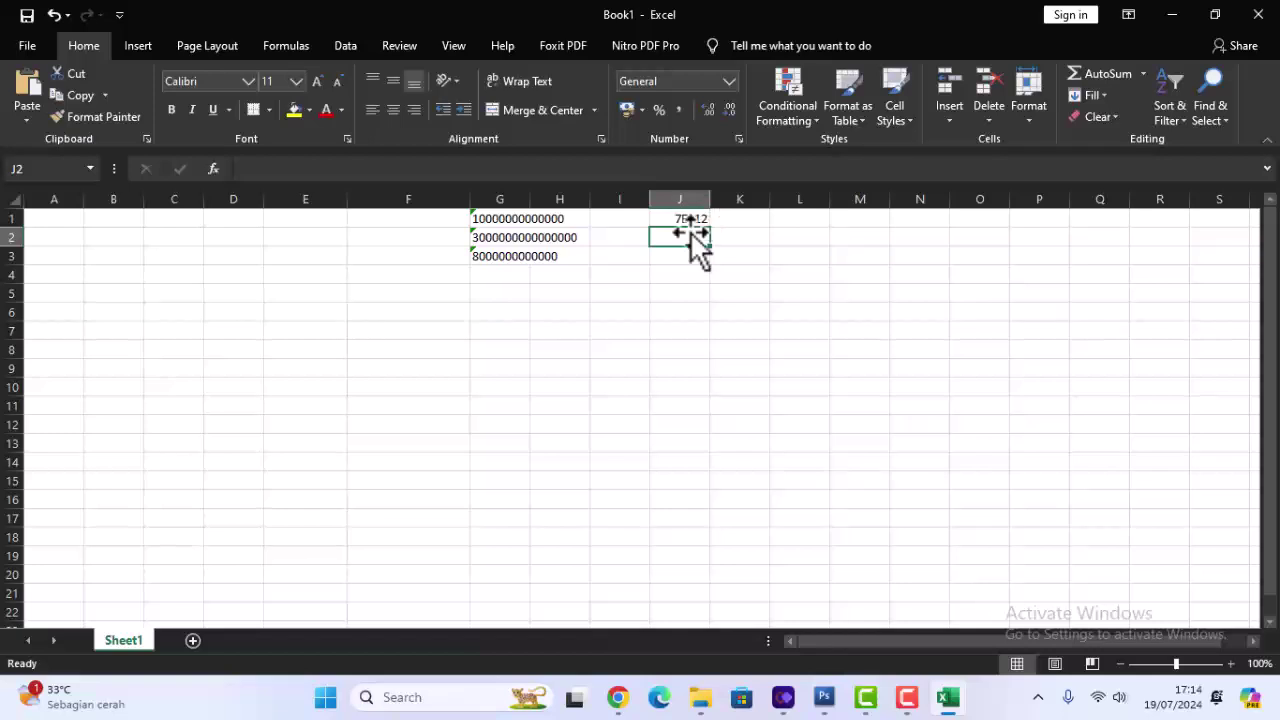
pyautogui.click(497, 284)
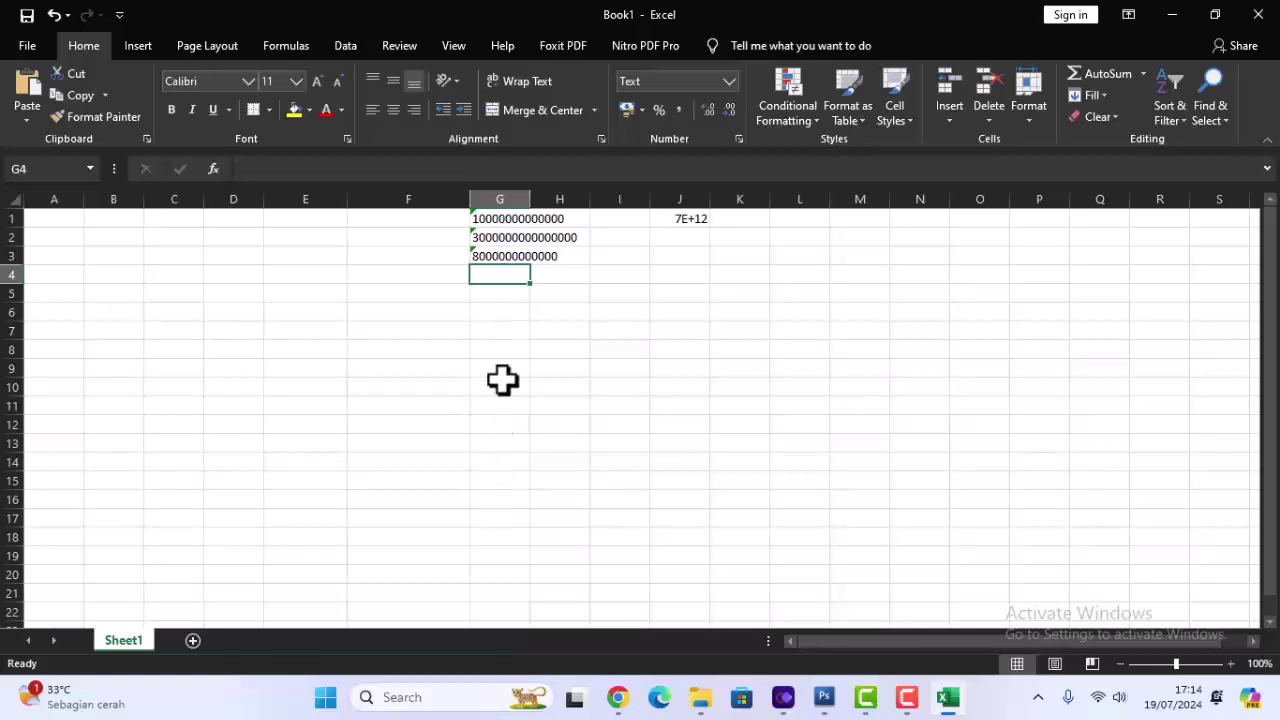
pyautogui.write('70')
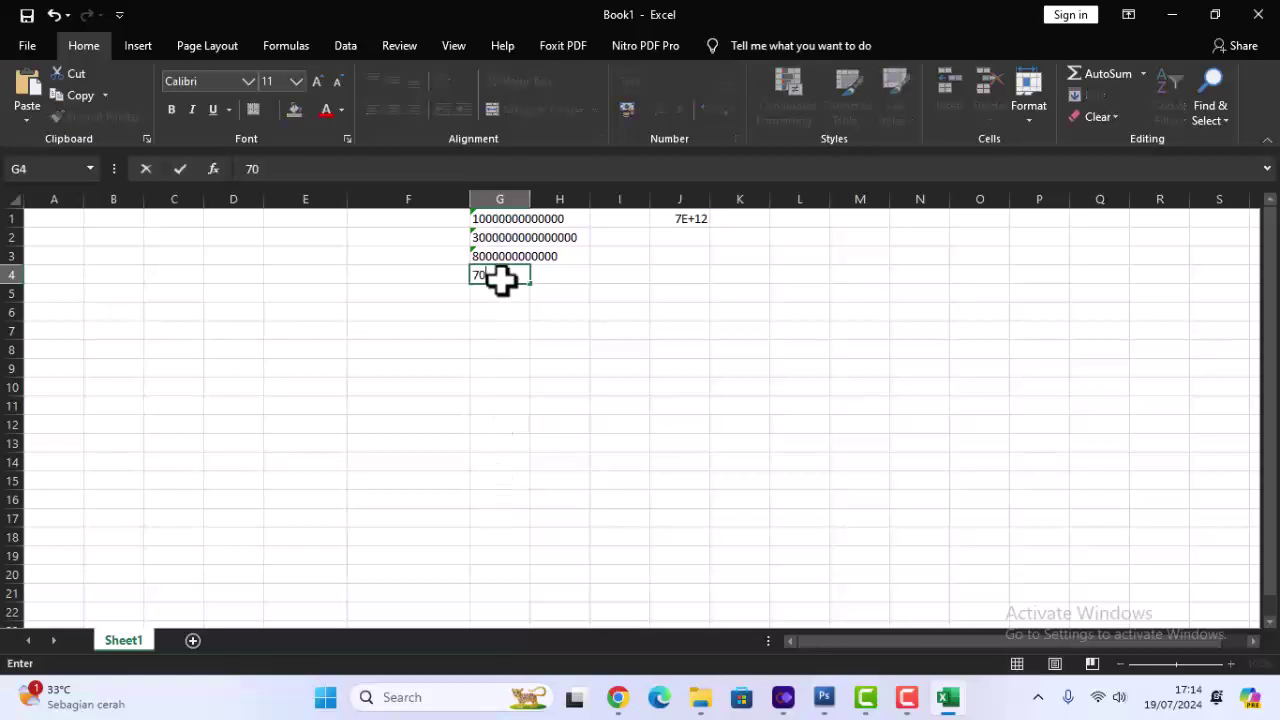
pyautogui.write('000000000')
pyautogui.press('Return')
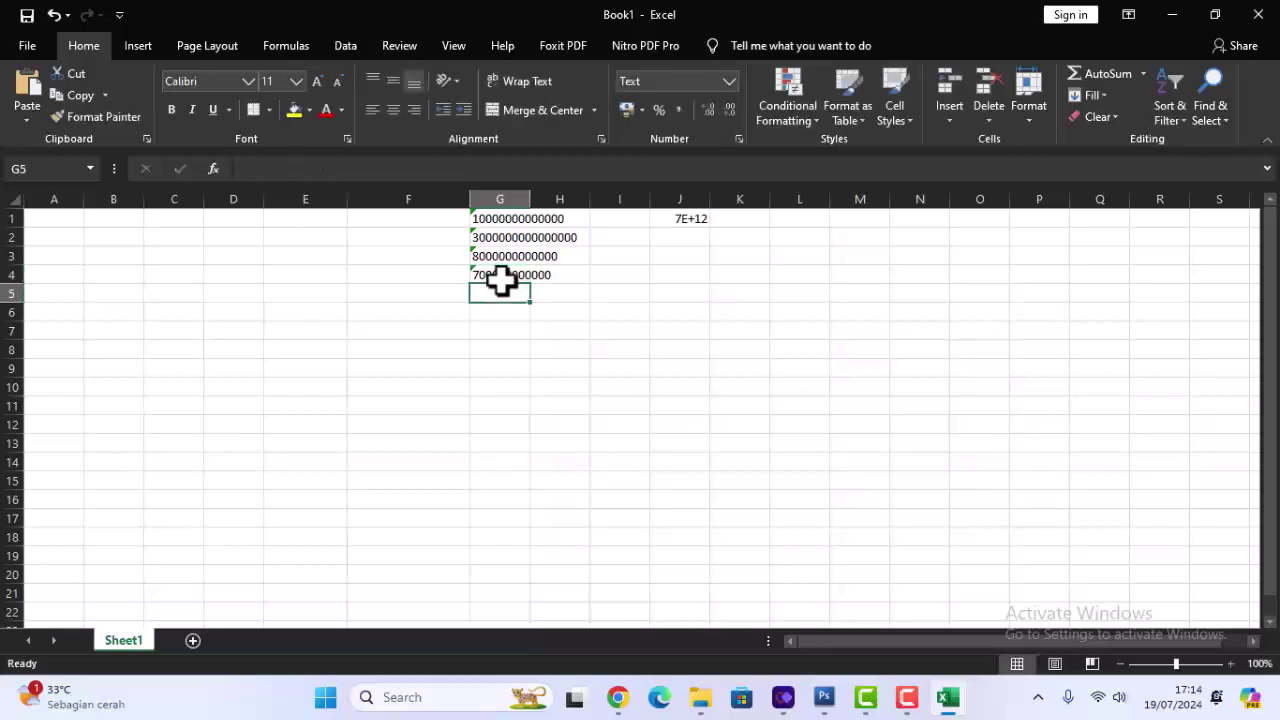
pyautogui.write('8')
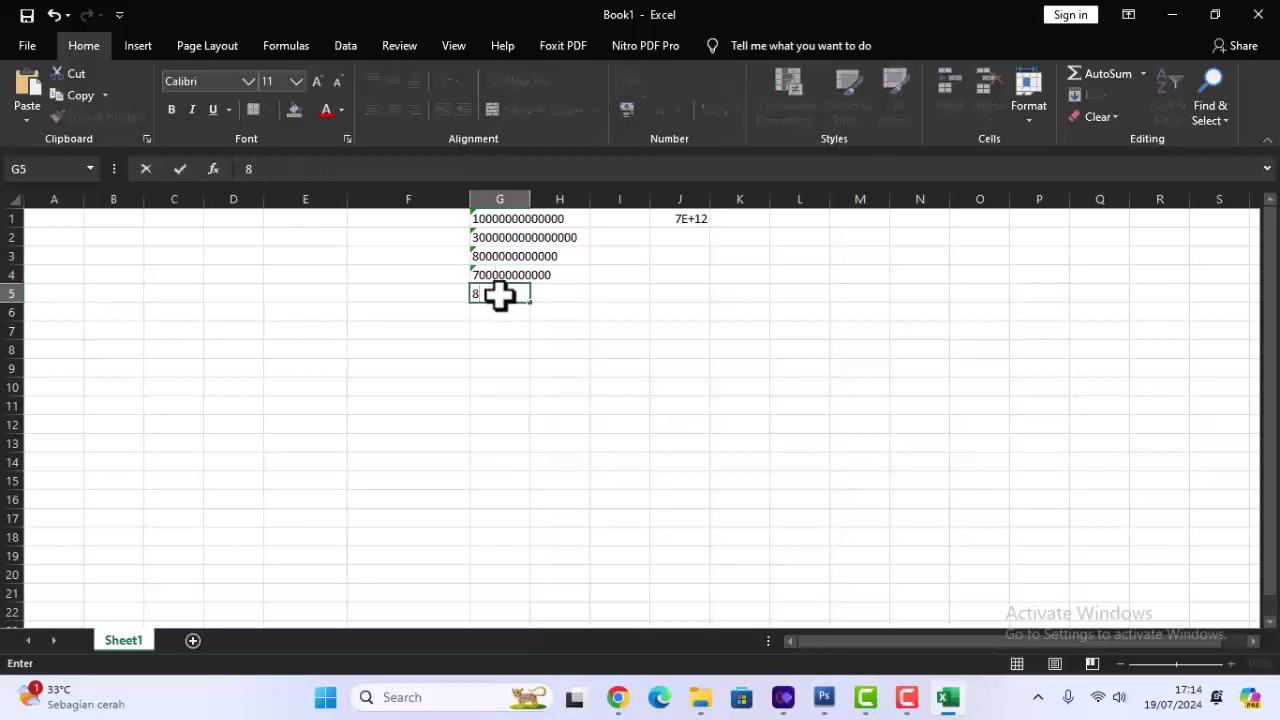
pyautogui.write('8000000')
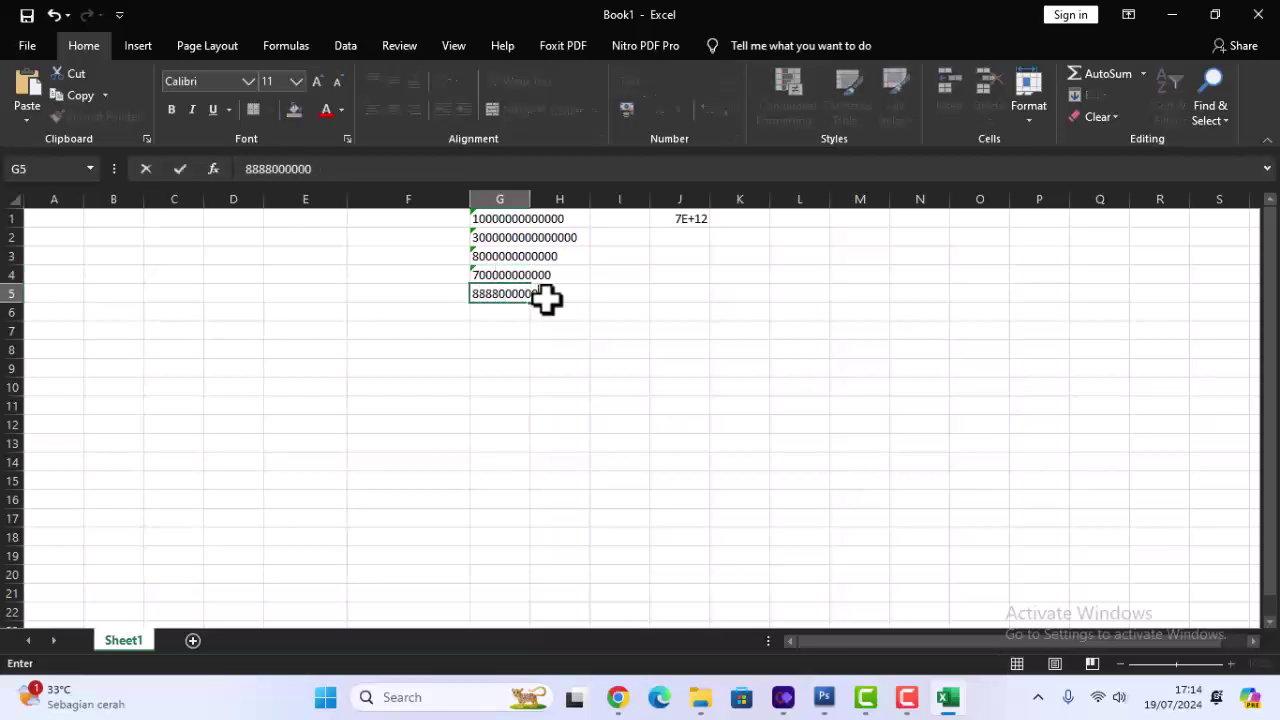
pyautogui.write('0000')
pyautogui.press('Return')
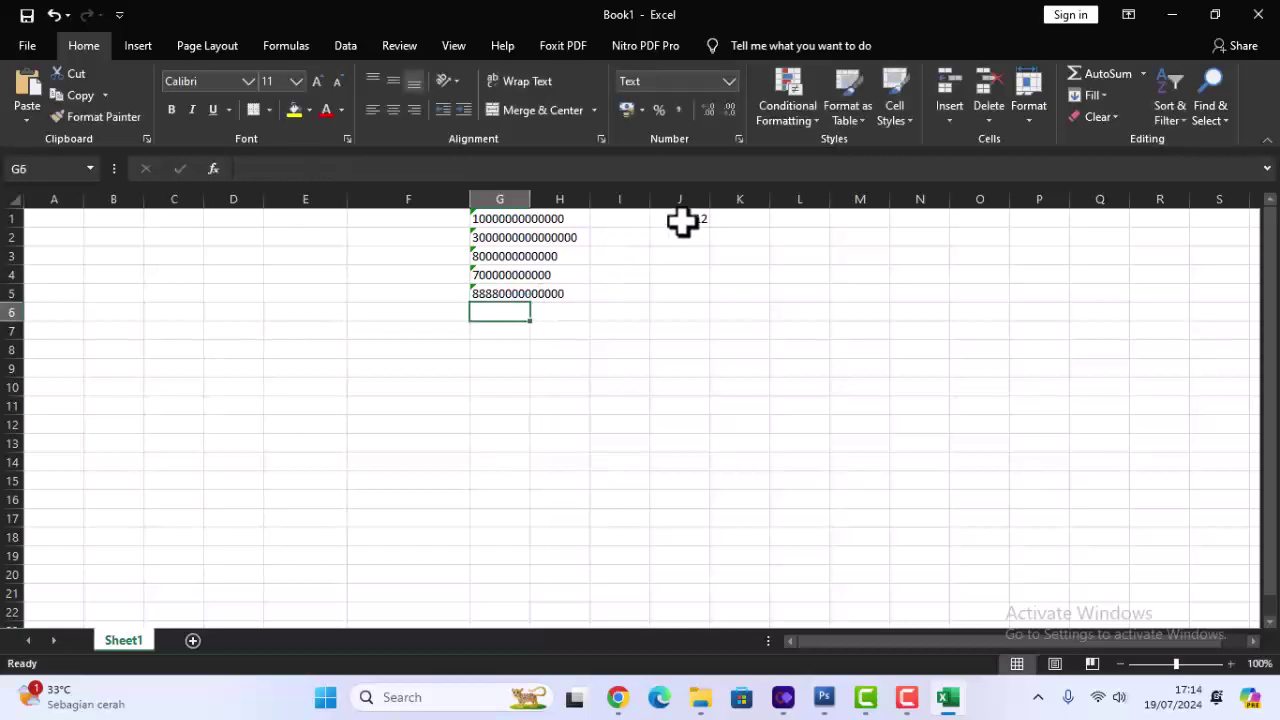
# Check J1, enter 5 in J2, widen column J and select the whole column
pyautogui.click(691, 218)
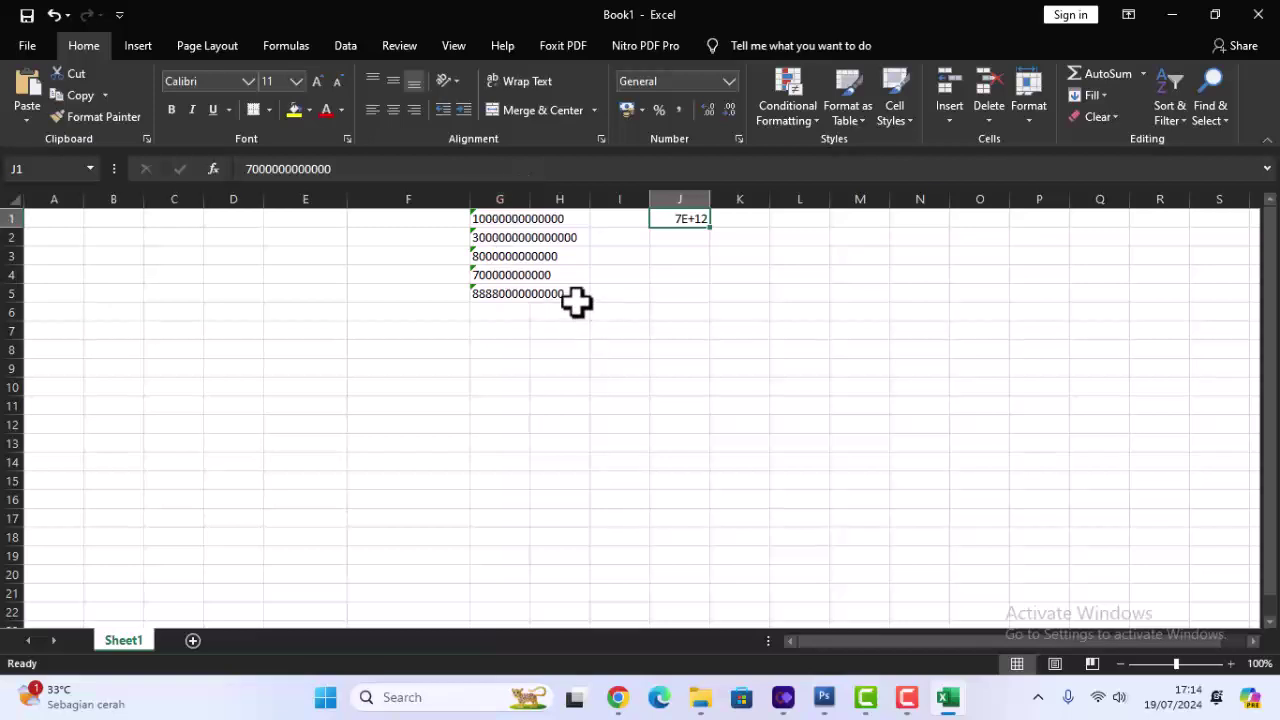
pyautogui.click(686, 237)
pyautogui.write('5E+12')
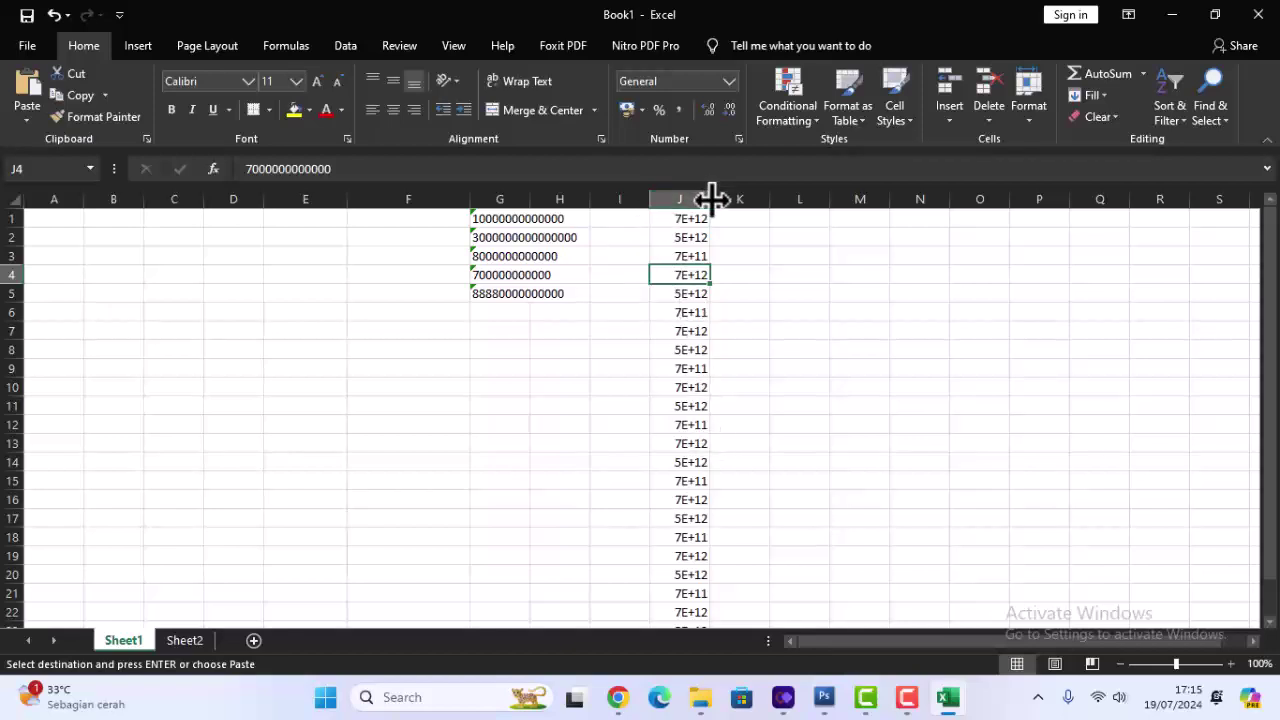
pyautogui.moveTo(710, 199); pyautogui.dragTo(773, 199)
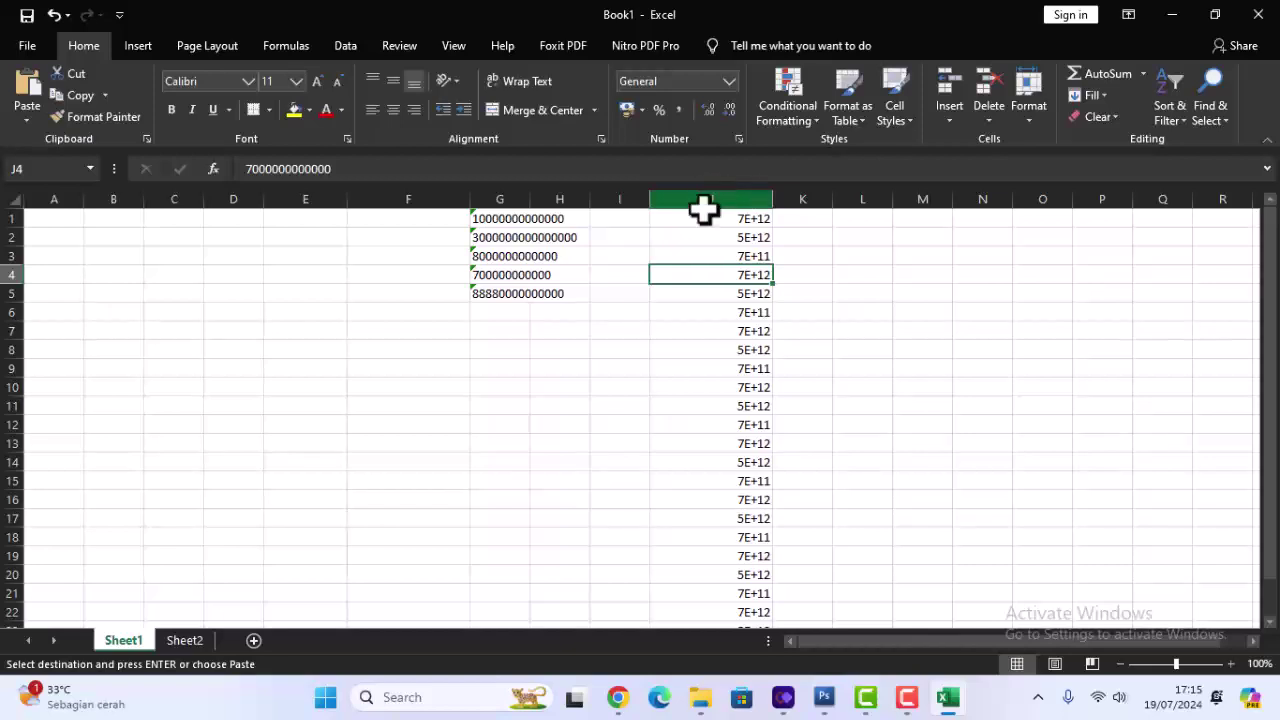
pyautogui.click(712, 194)
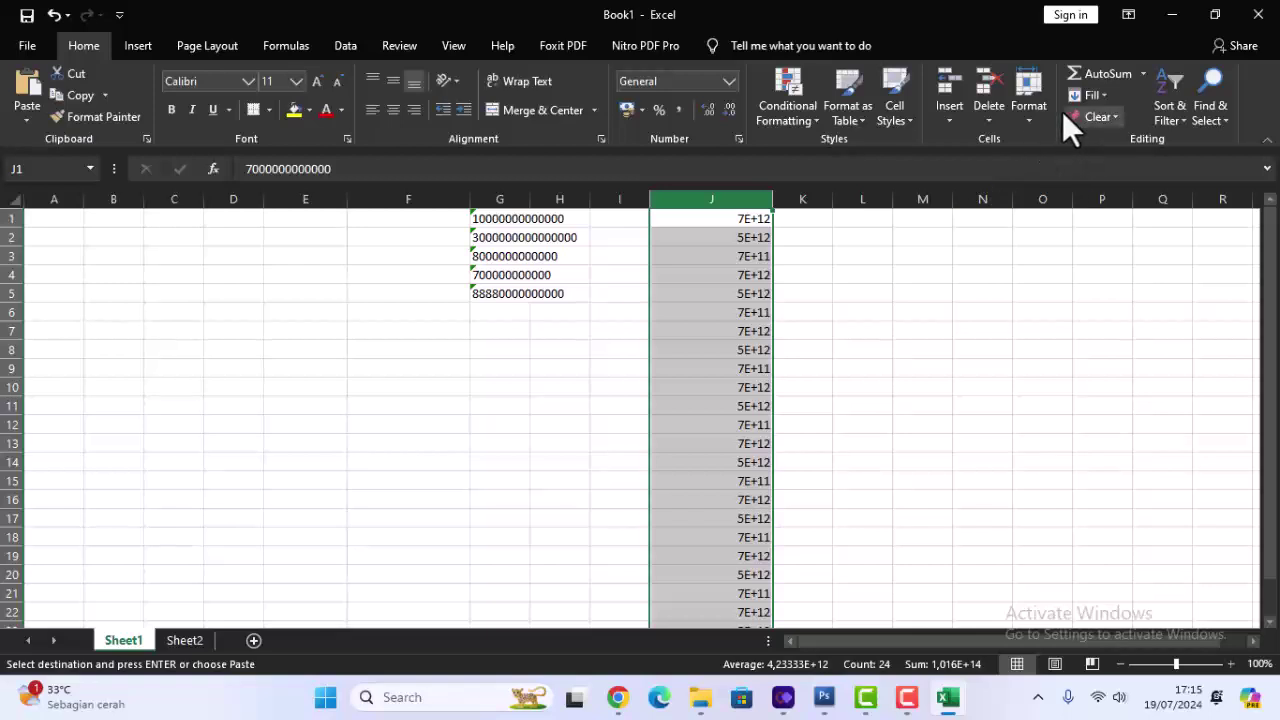
# Apply the Number format with 0 decimal places to column J
pyautogui.click(1027, 98)
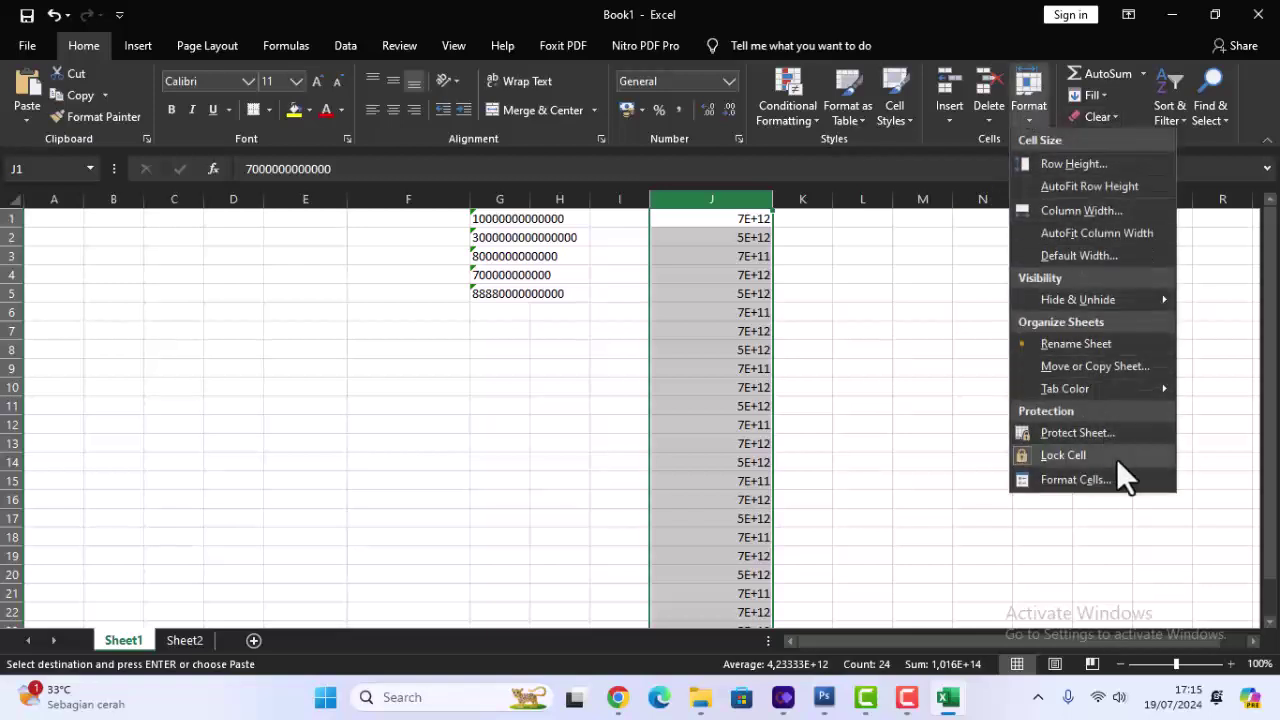
pyautogui.click(1073, 479)
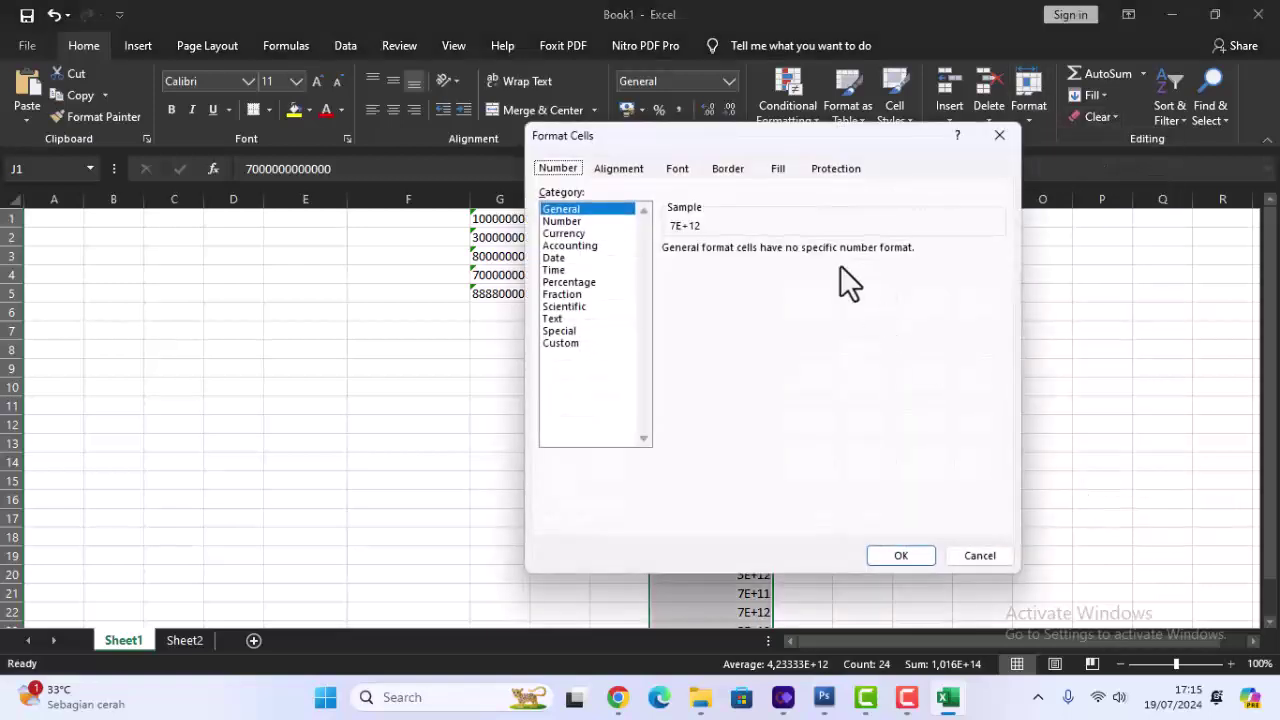
pyautogui.moveTo(757, 145); pyautogui.dragTo(649, 181)
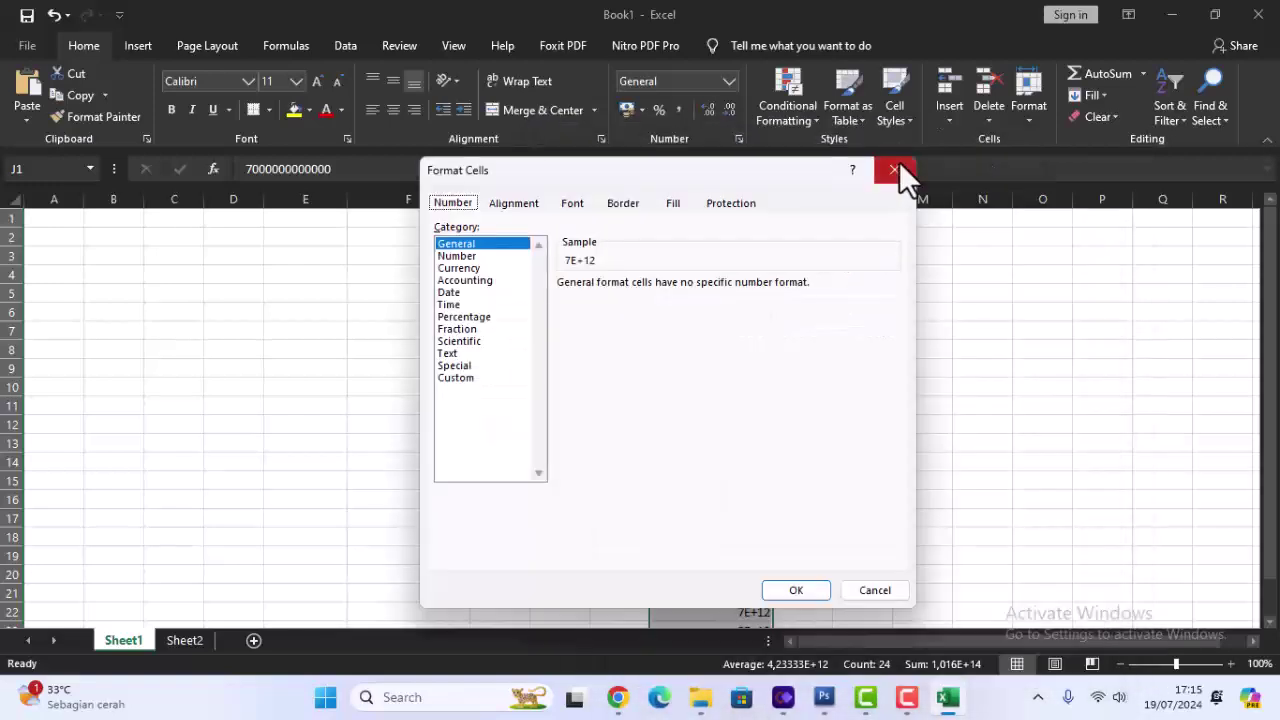
pyautogui.click(895, 171)
pyautogui.click(738, 138)
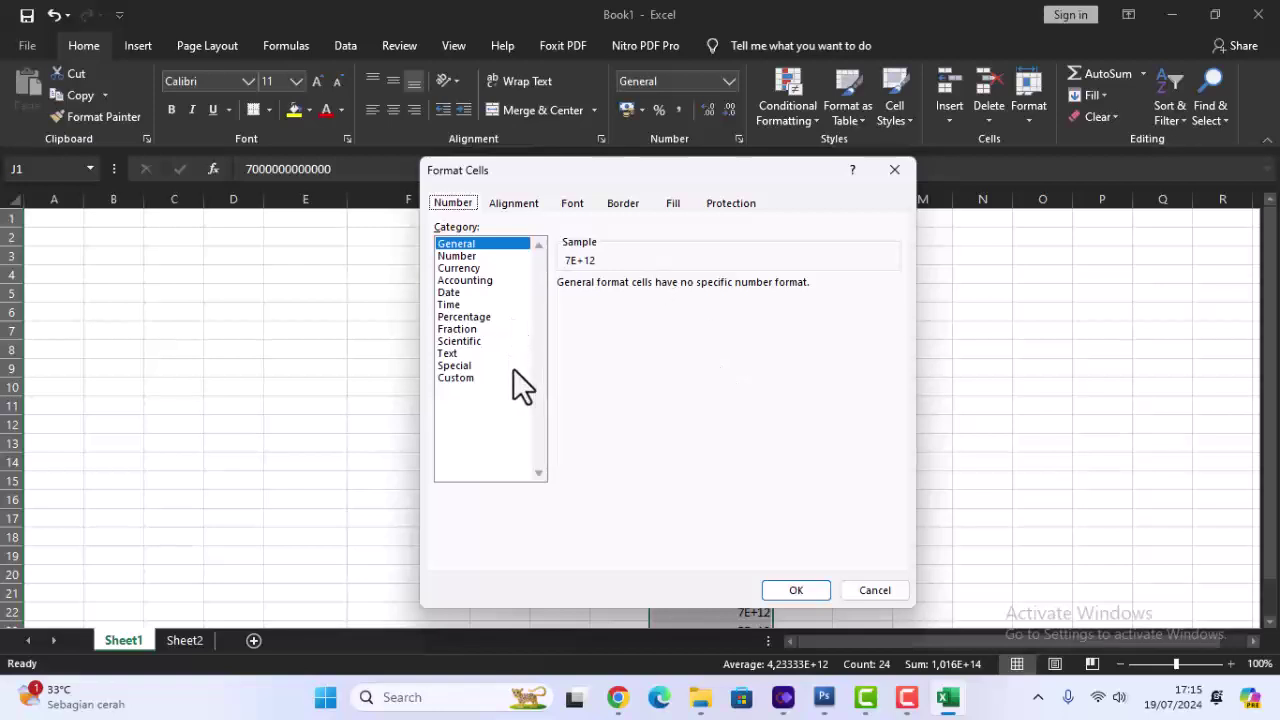
pyautogui.click(450, 257)
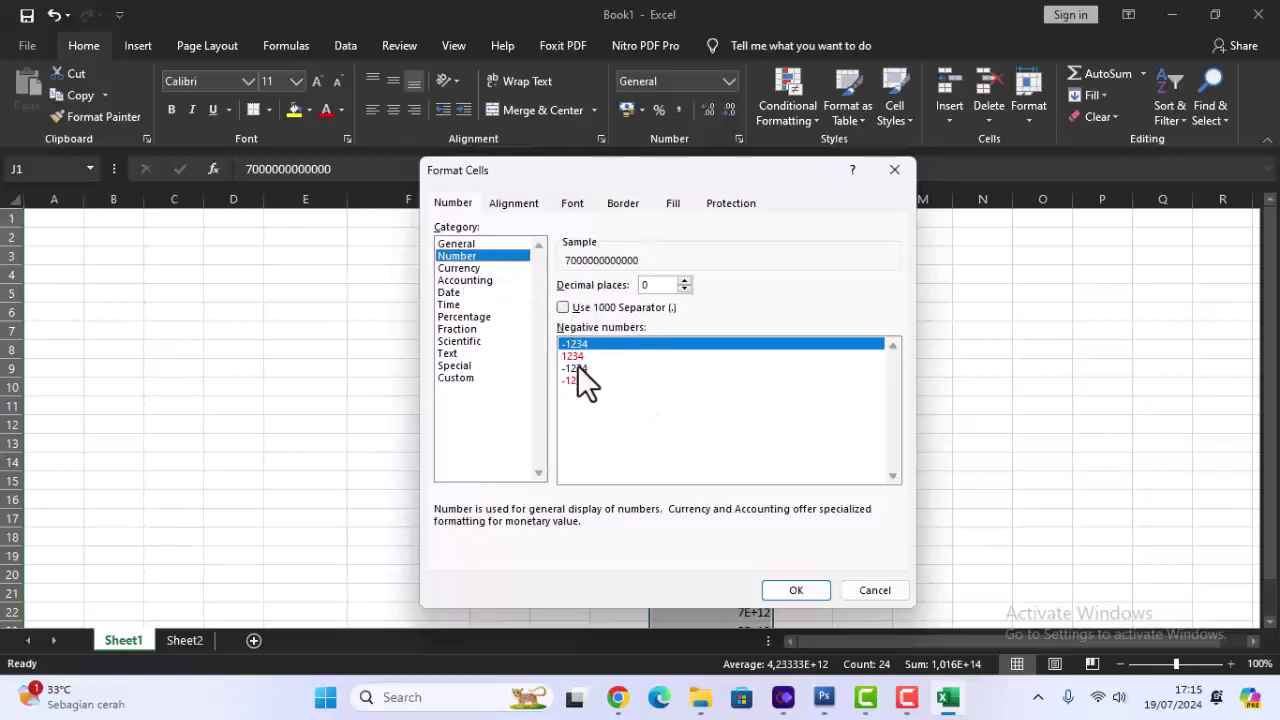
pyautogui.click(579, 368)
pyautogui.click(582, 343)
pyautogui.click(799, 590)
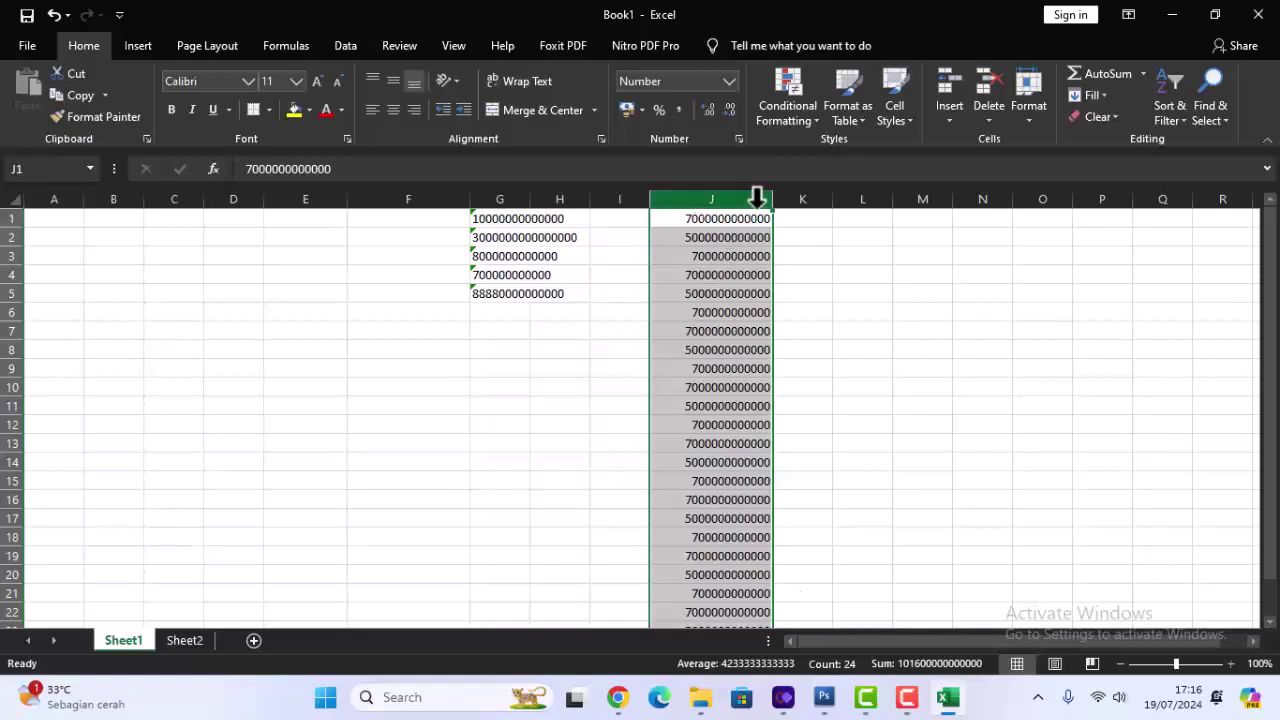
# Widen column J to 26.71 so every long number shows, then deselect it
pyautogui.moveTo(774, 199); pyautogui.dragTo(830, 199)
pyautogui.scroll(-3, 830, 314)
pyautogui.scroll(3, 766, 214)
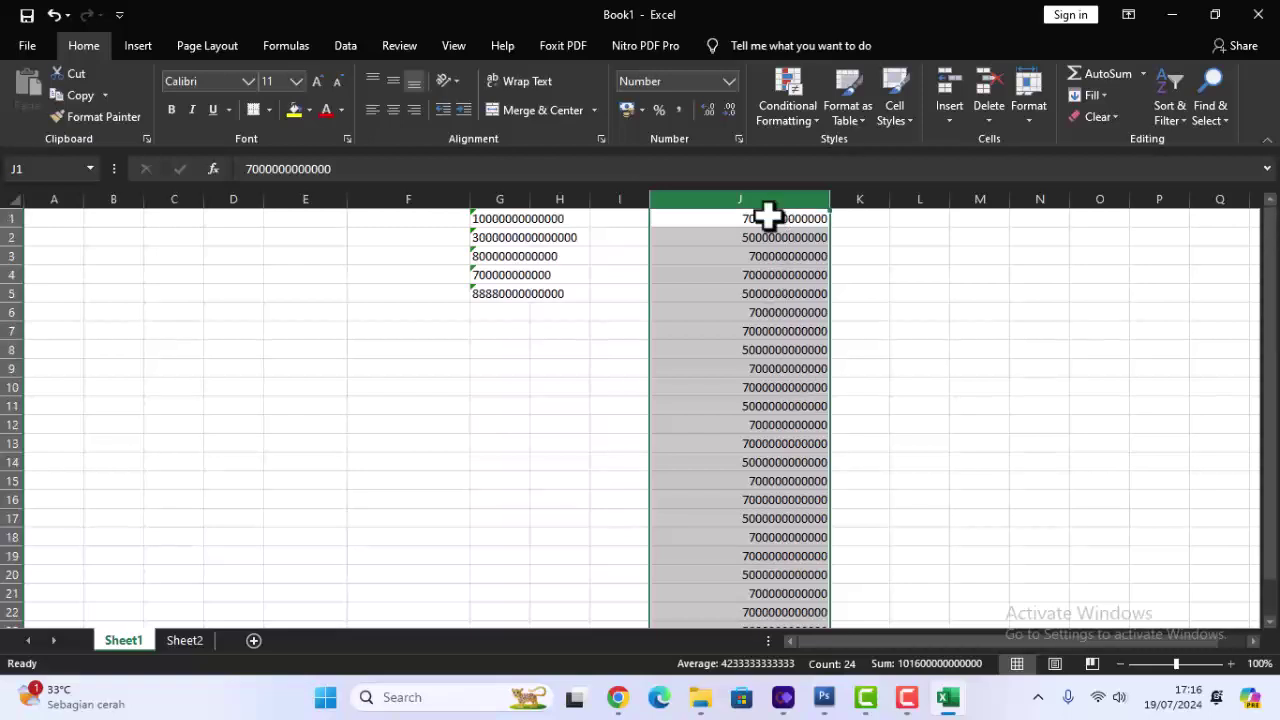
pyautogui.scroll(-3, 790, 420)
pyautogui.scroll(3, 815, 350)
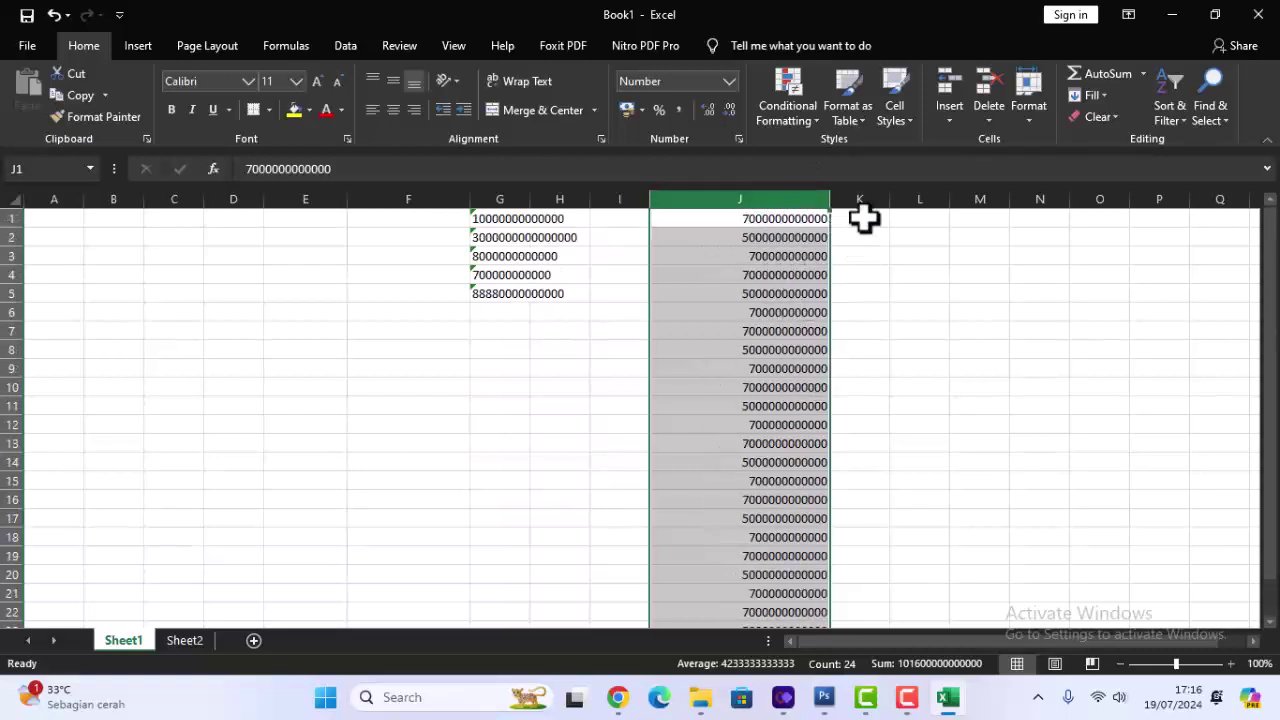
pyautogui.click(860, 220)
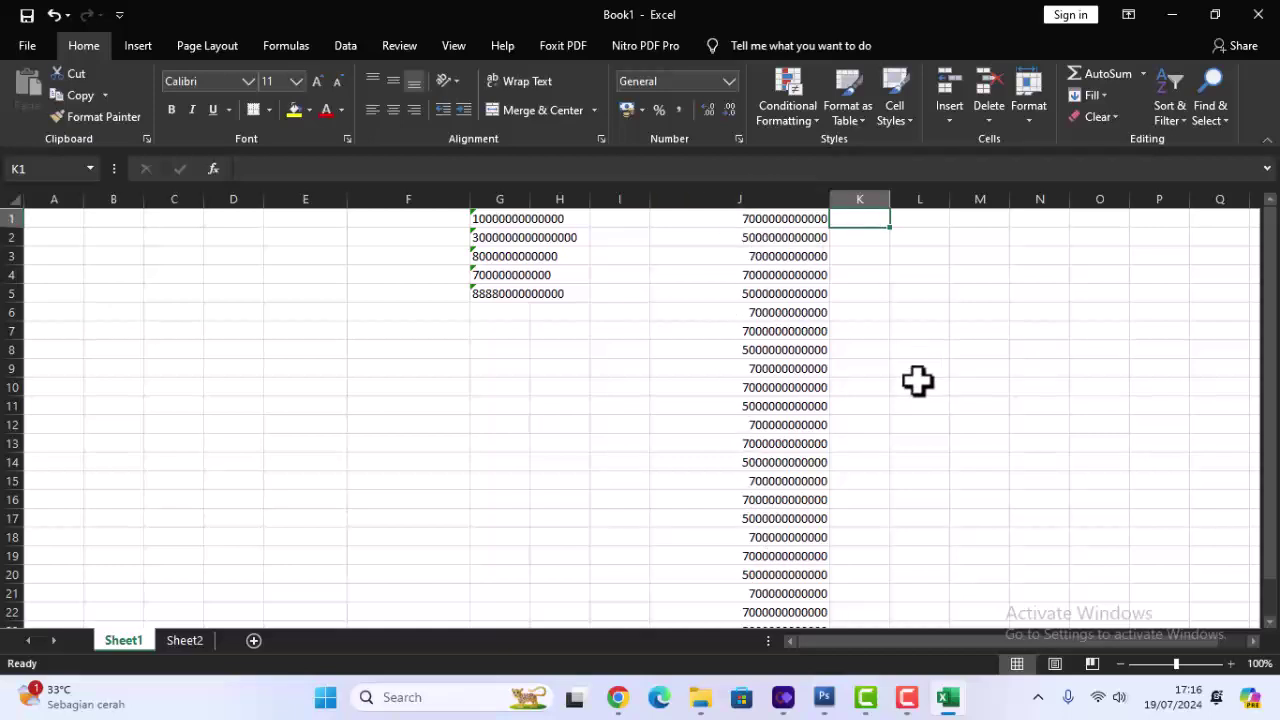